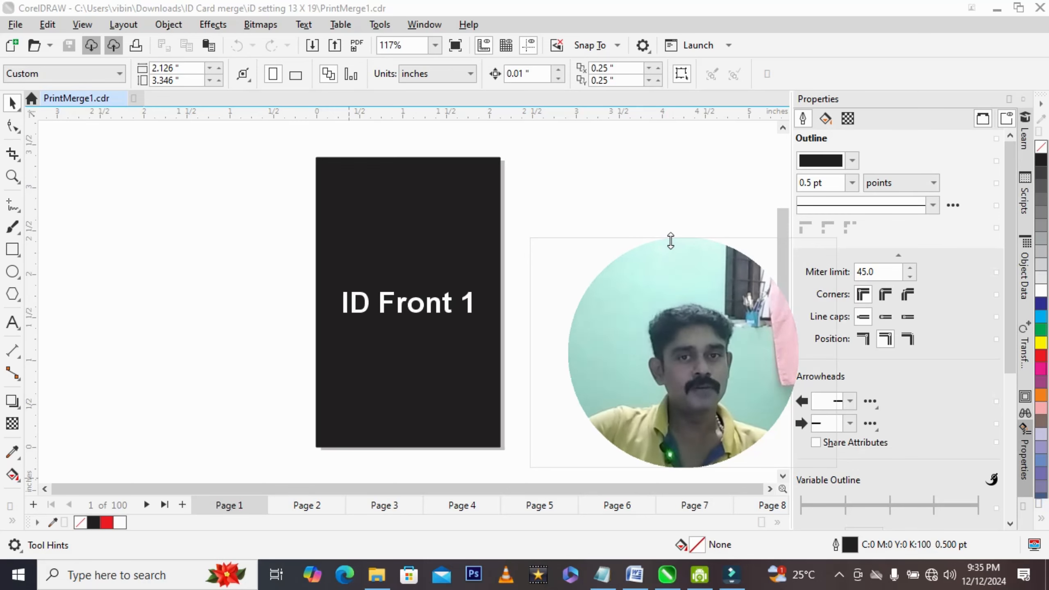
# Step: Examine the ID front on page 1 and the ID back on page 2 up close
pyautogui.scroll(1, 552, 441)
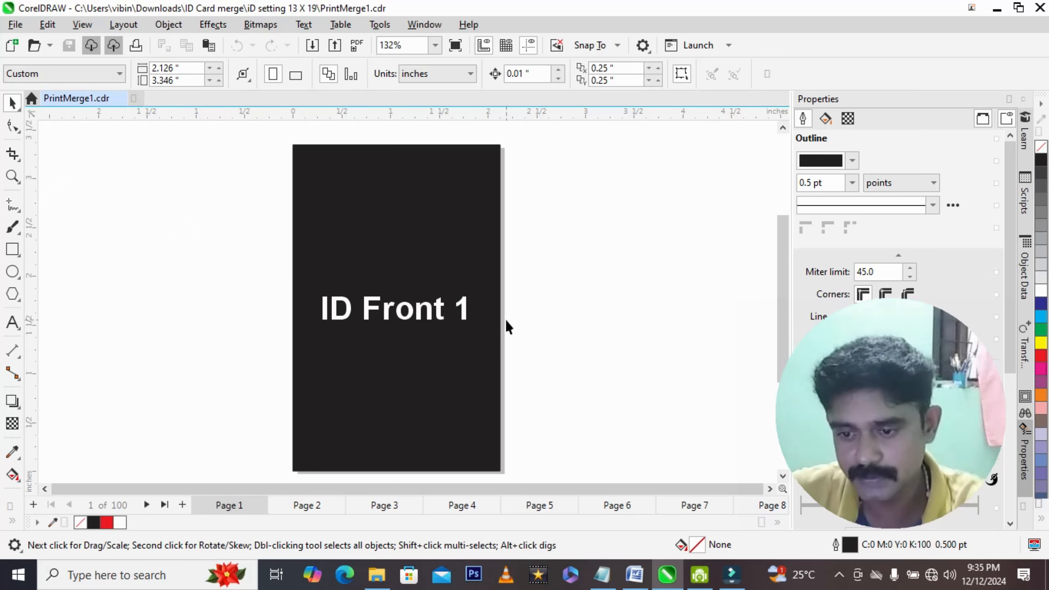
pyautogui.press('z')
pyautogui.moveTo(279, 141); pyautogui.dragTo(533, 450)
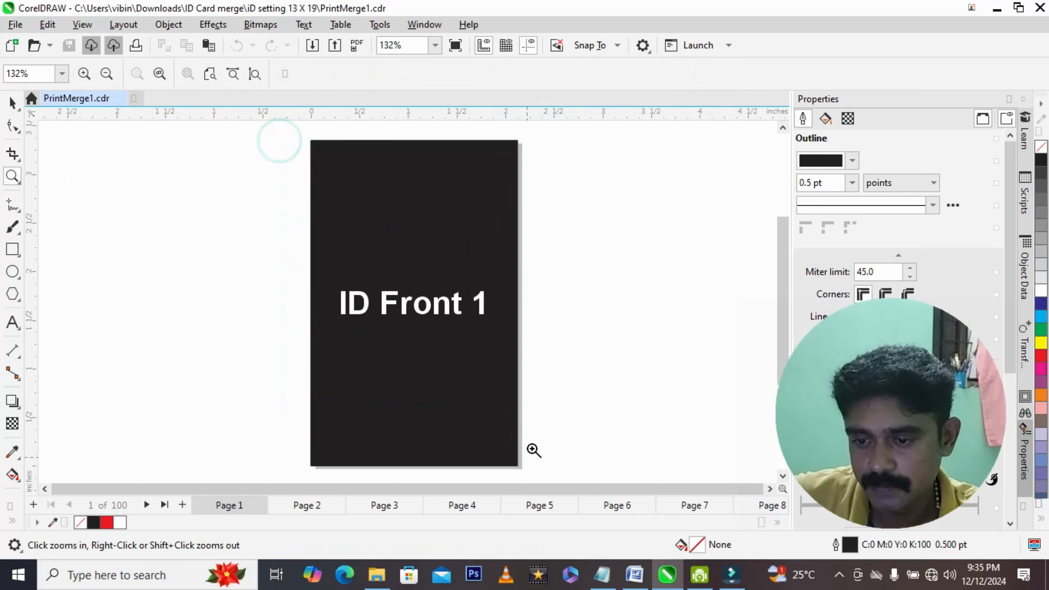
pyautogui.press('space')
pyautogui.click(605, 353)
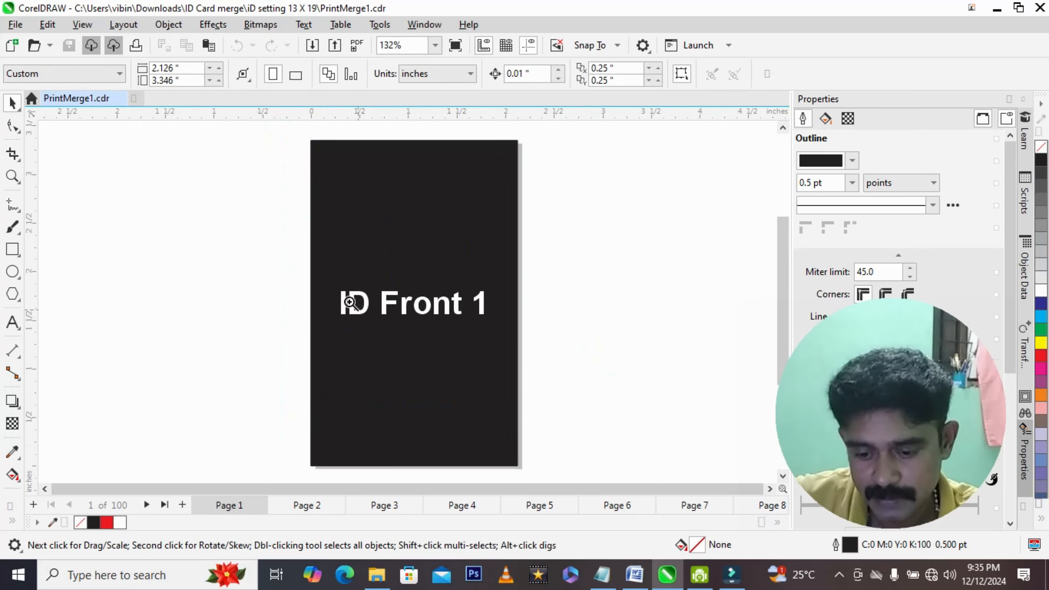
pyautogui.press('z')
pyautogui.moveTo(249, 239); pyautogui.dragTo(646, 400)
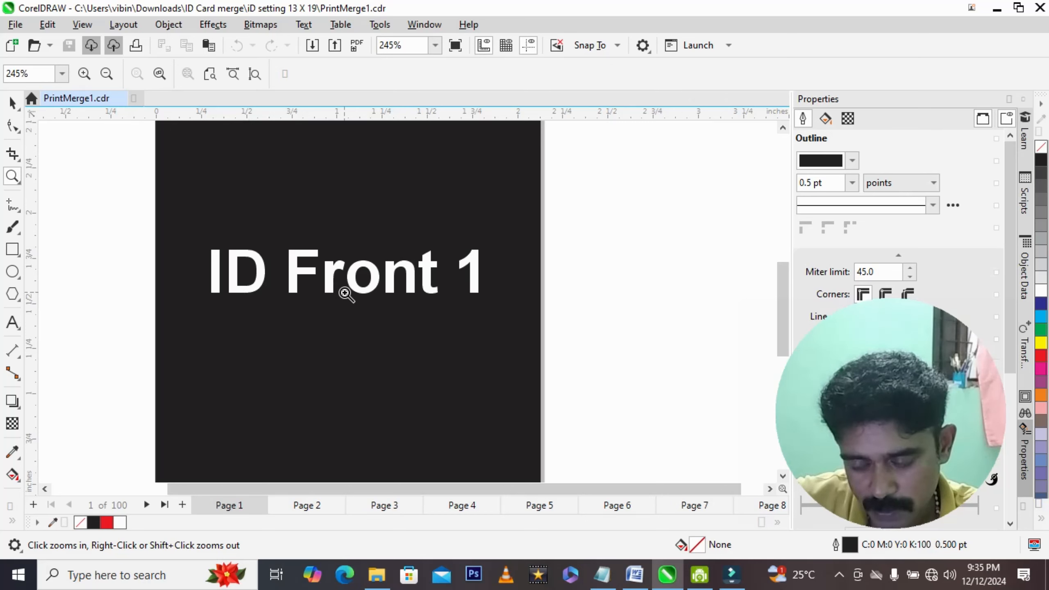
pyautogui.rightClick(346, 293)
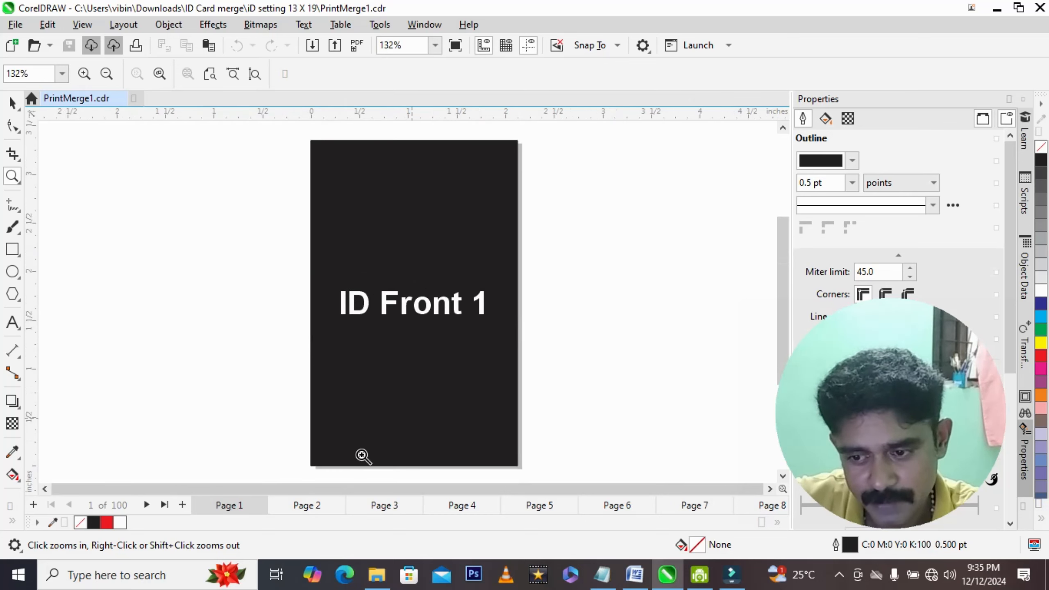
pyautogui.click(306, 506)
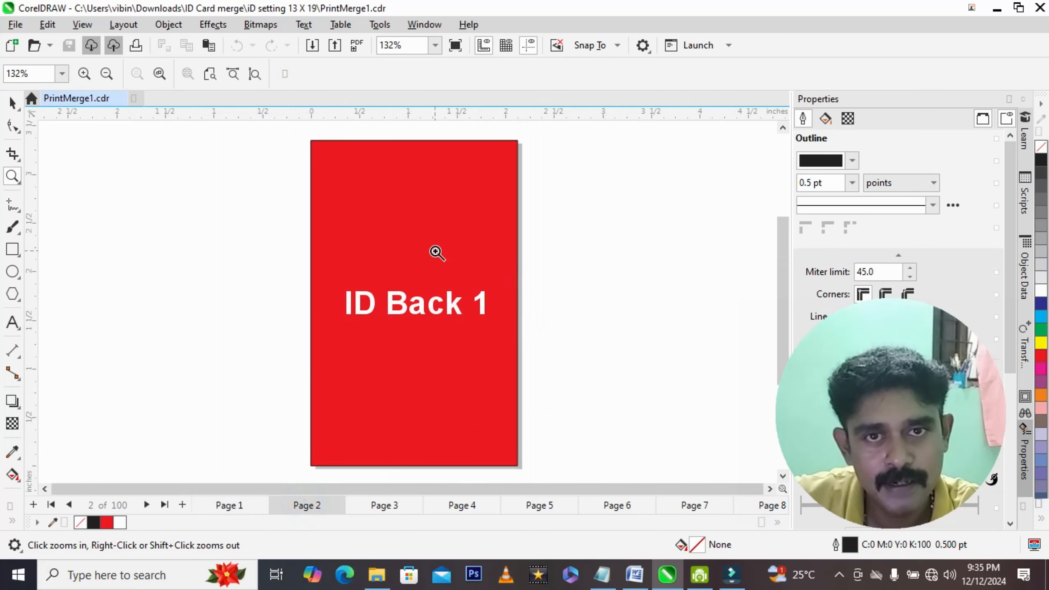
pyautogui.moveTo(276, 250); pyautogui.dragTo(633, 403)
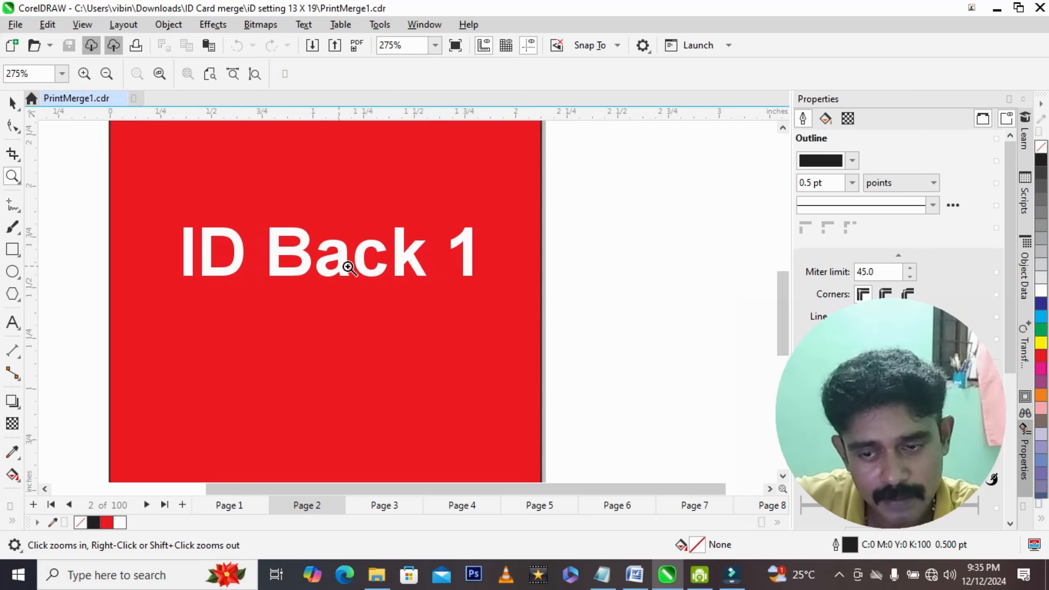
pyautogui.rightClick(468, 280)
# Step: Browse pages 3 to 14 to check how the ID fronts and backs are ordered
pyautogui.click(384, 504)
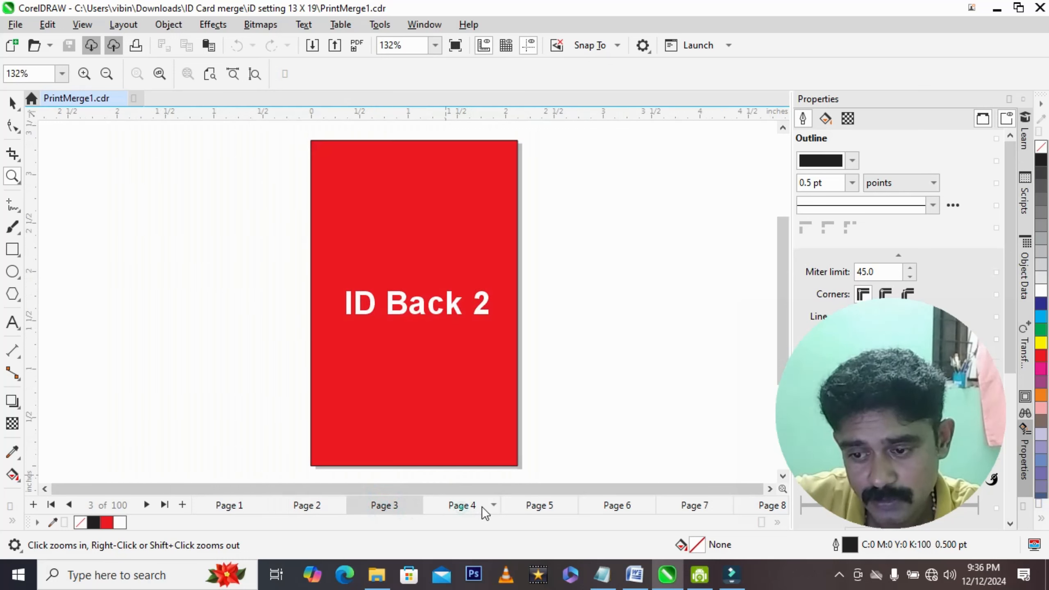
pyautogui.click(540, 506)
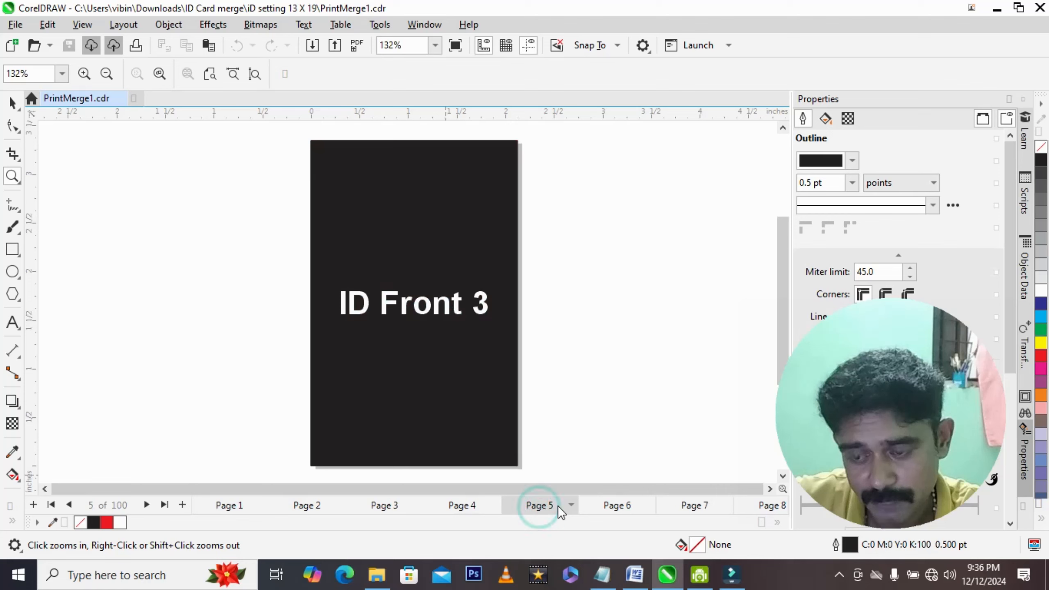
pyautogui.click(609, 506)
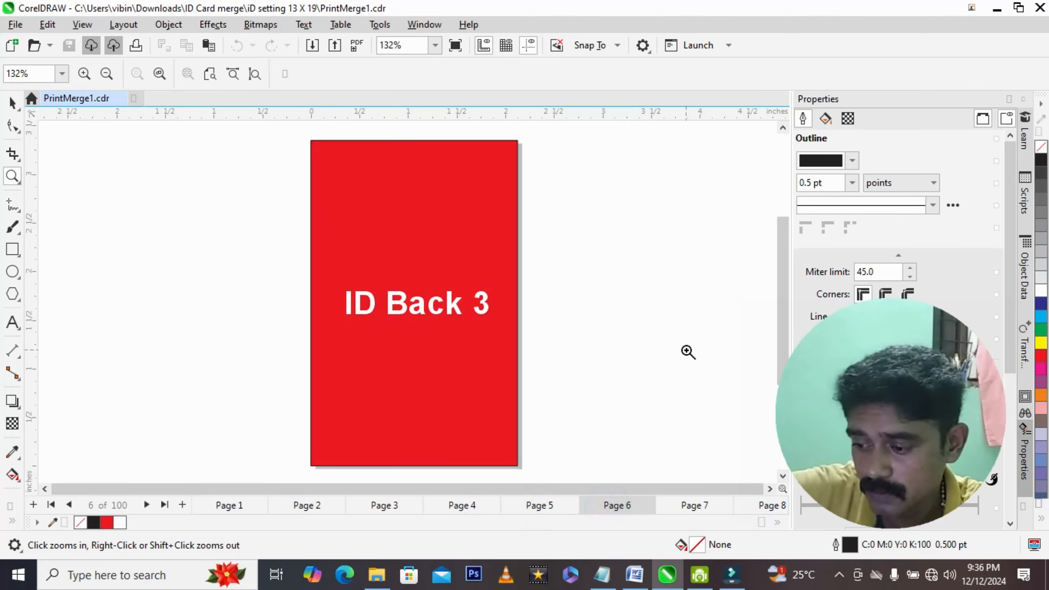
pyautogui.press('pagedown')
pyautogui.press('pagedown')
pyautogui.press('pagedown')
pyautogui.press('pagedown')
pyautogui.press('pagedown')
pyautogui.press('pagedown')
pyautogui.press('pagedown')
pyautogui.press('pagedown')
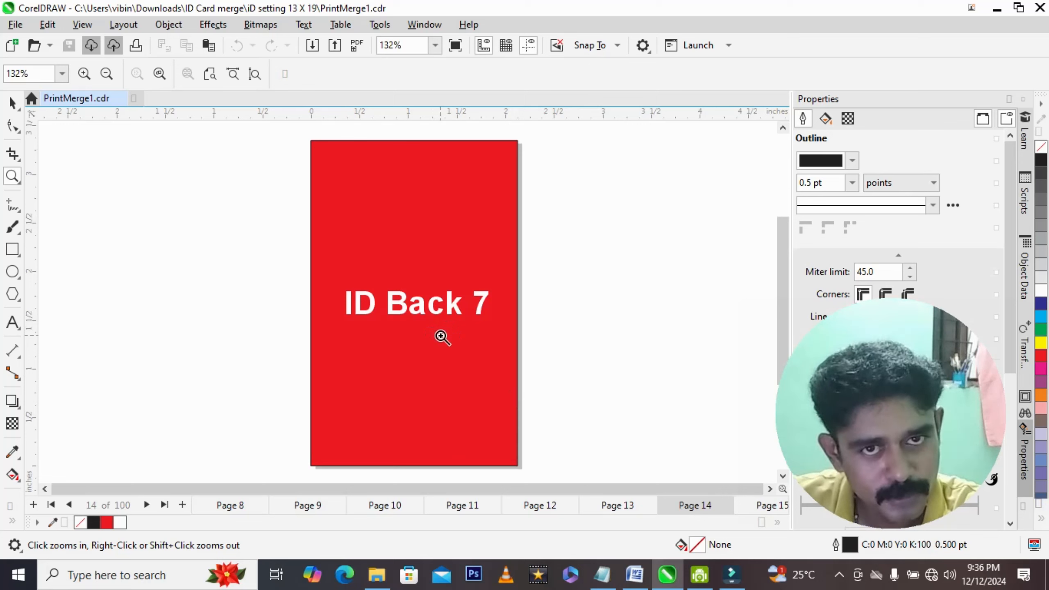
# Step: Open the document's print preview and bring up its print options
pyautogui.click(16, 26)
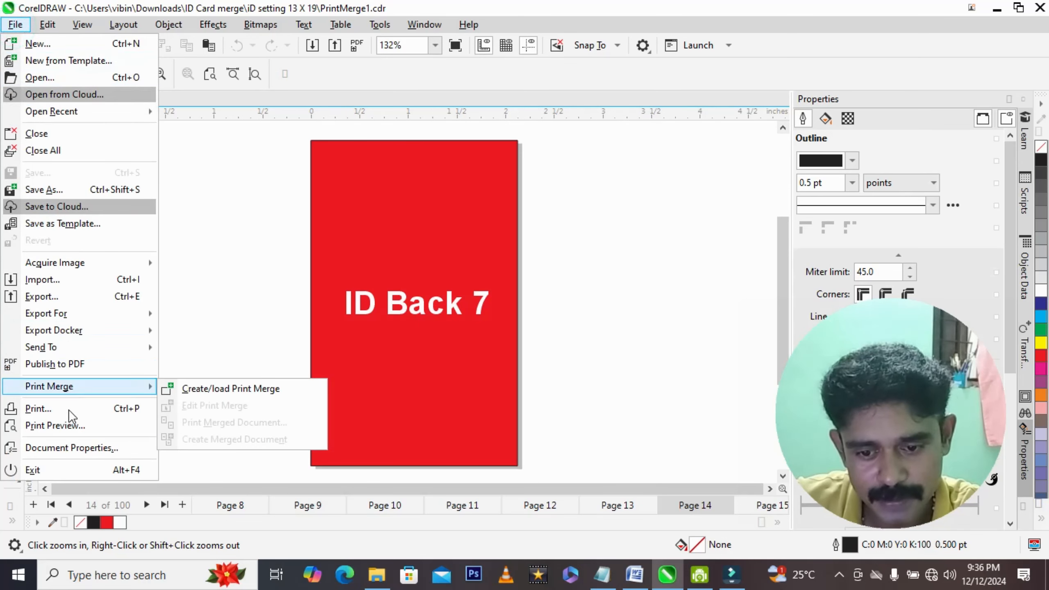
pyautogui.click(67, 425)
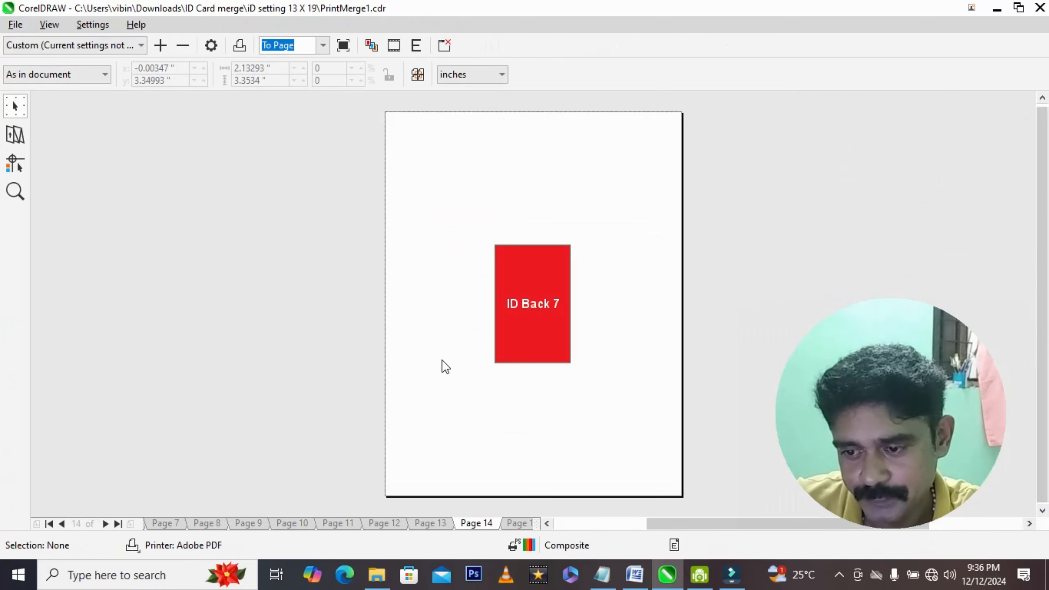
pyautogui.click(211, 46)
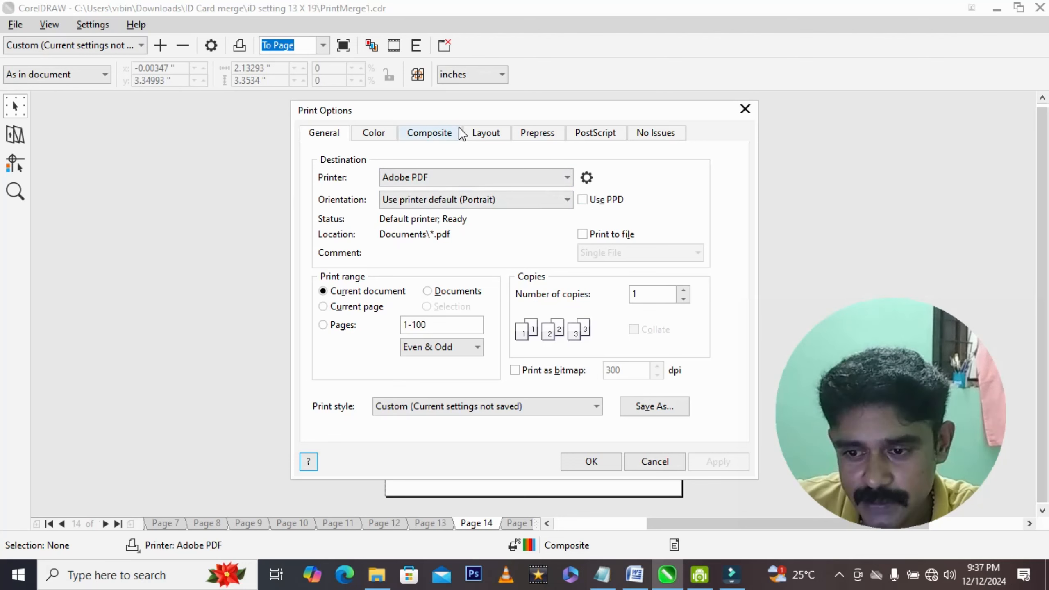
pyautogui.moveTo(452, 110); pyautogui.dragTo(376, 143)
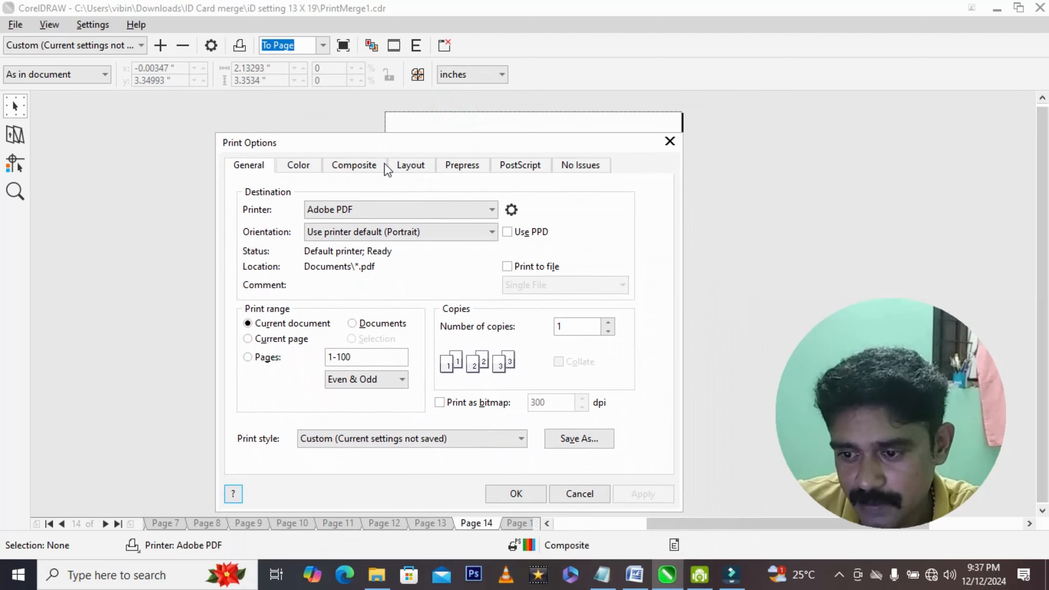
# Step: Set the Adobe PDF page size to 13 x19 in the printer properties and apply it to the preview
pyautogui.click(511, 210)
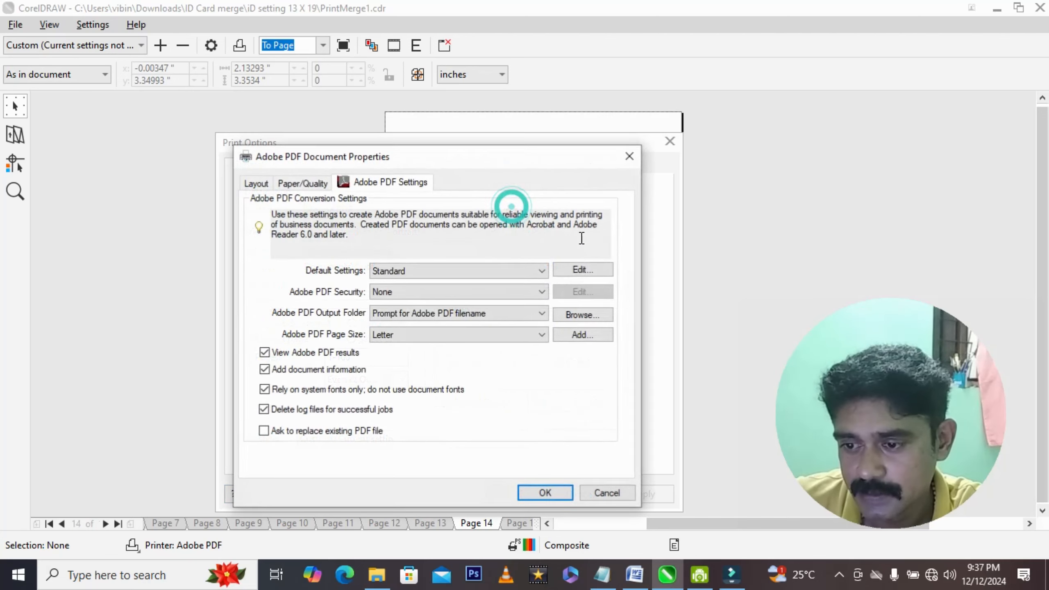
pyautogui.click(507, 340)
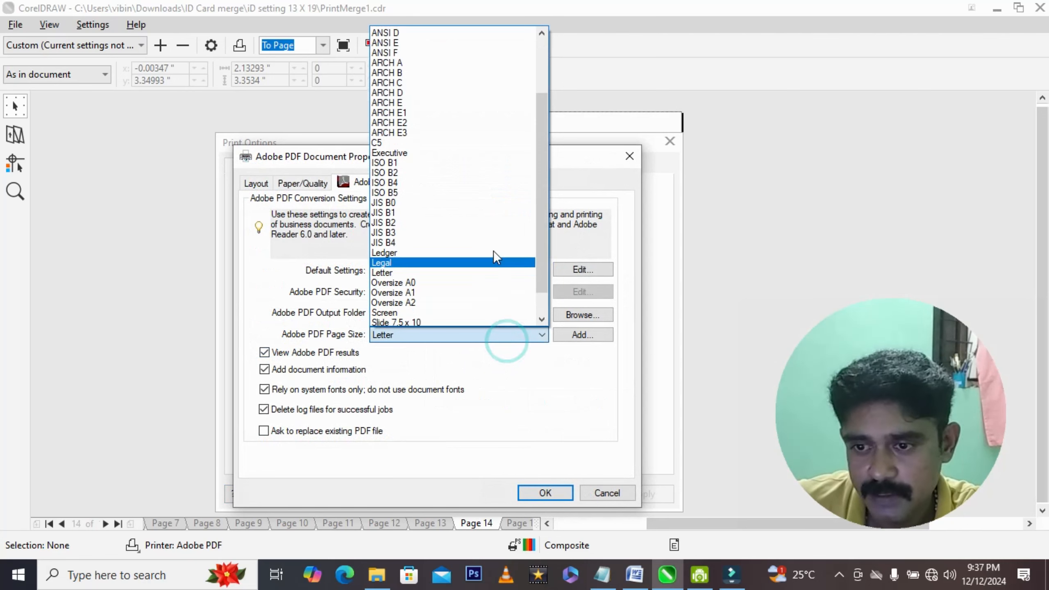
pyautogui.scroll(4, 493, 252)
pyautogui.click(437, 45)
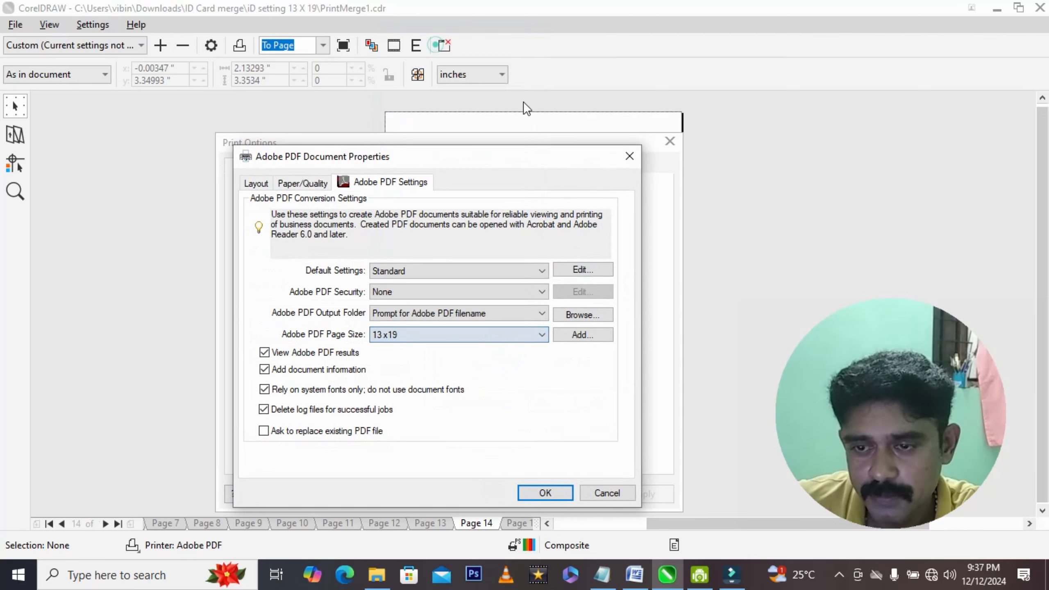
pyautogui.click(545, 492)
pyautogui.moveTo(459, 142); pyautogui.dragTo(474, 89)
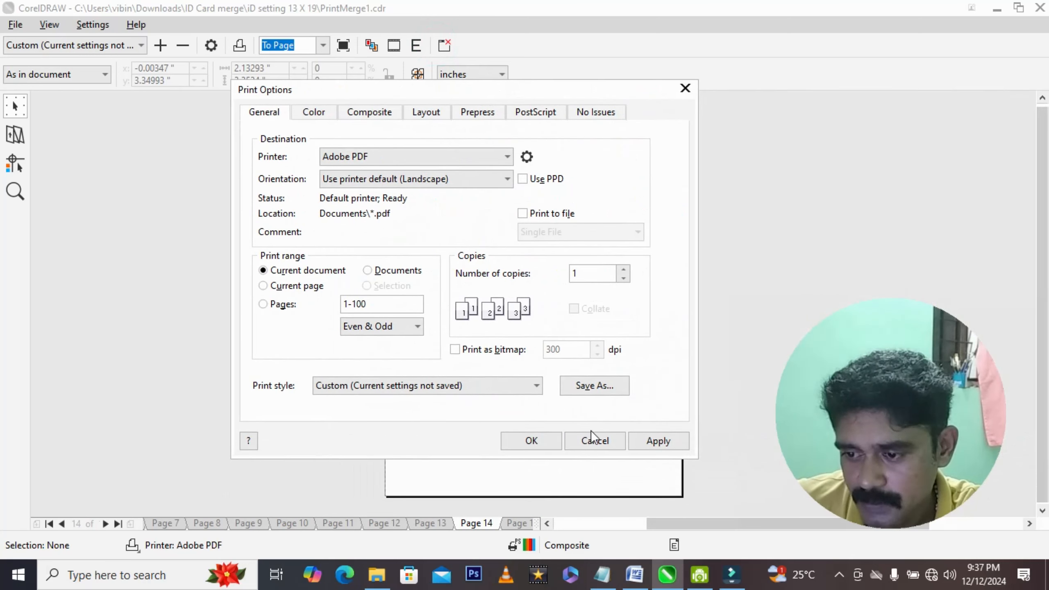
pyautogui.click(669, 442)
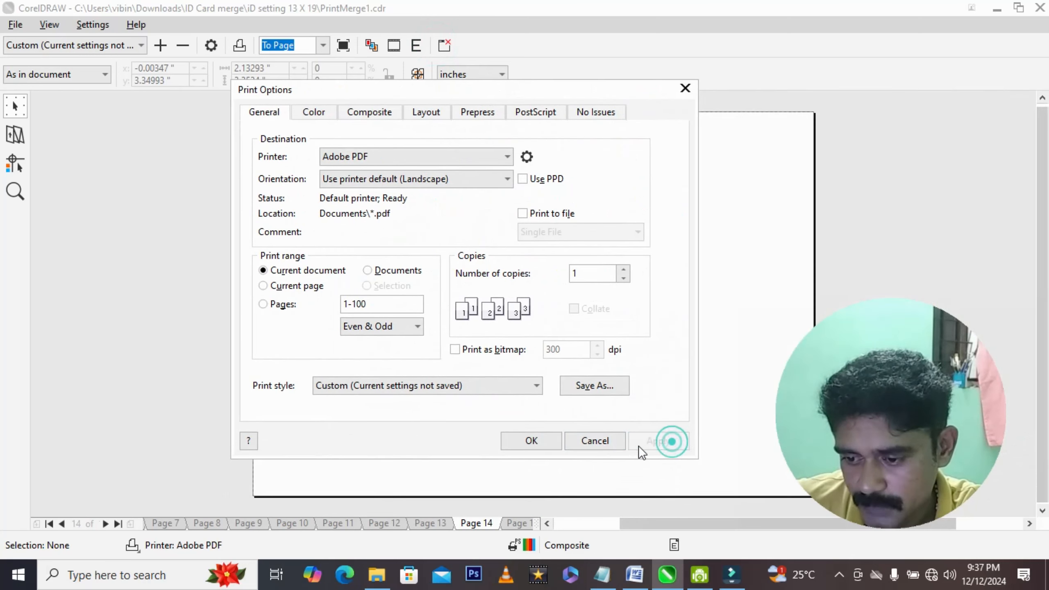
# Step: Change the Adobe PDF layout orientation so that the printer default is Portrait, and apply it
pyautogui.click(526, 156)
pyautogui.click(277, 132)
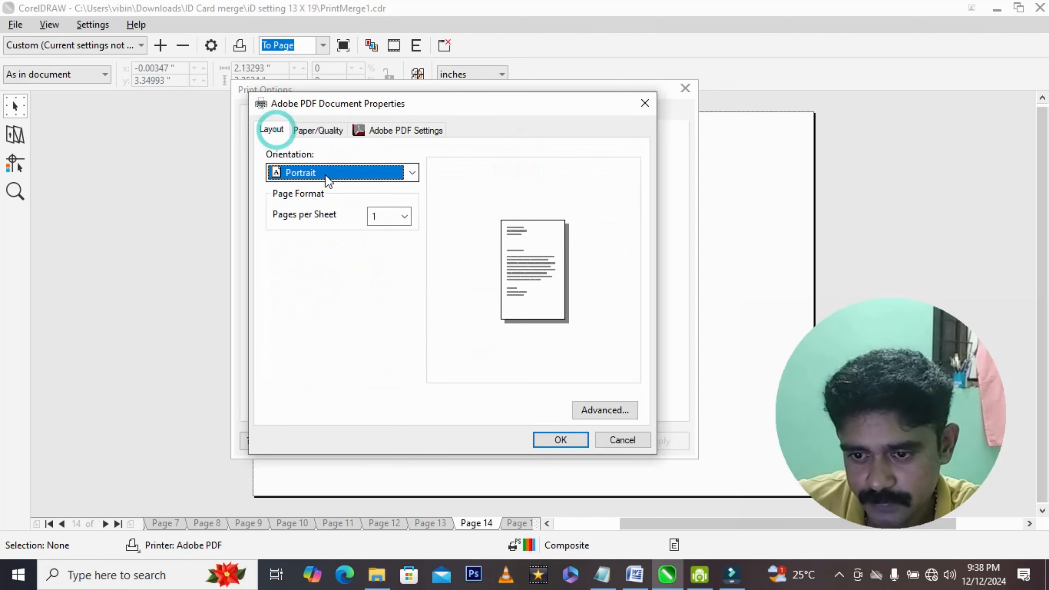
pyautogui.click(325, 174)
pyautogui.click(323, 201)
pyautogui.click(561, 440)
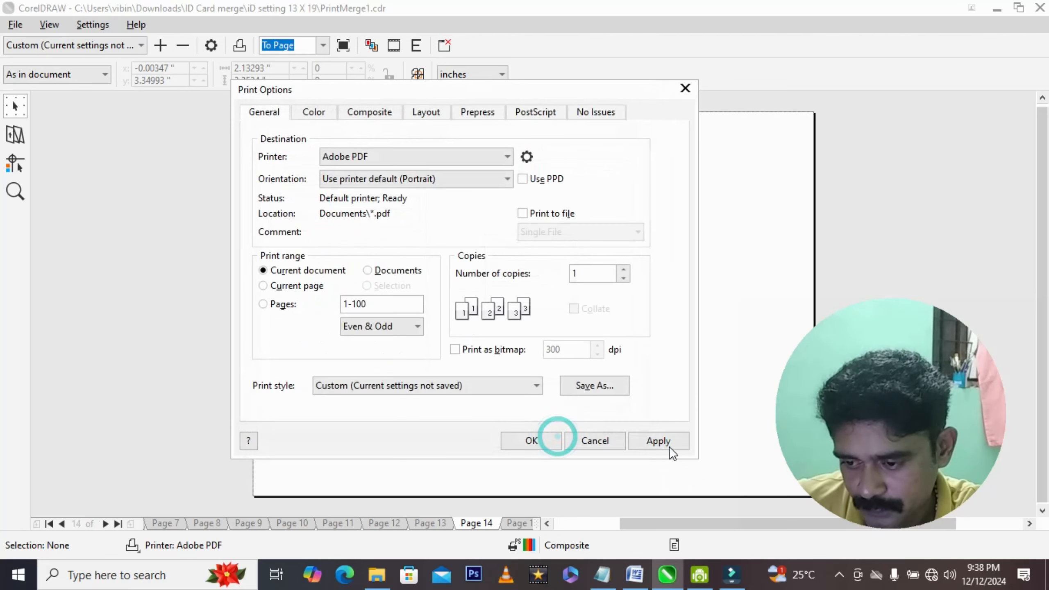
pyautogui.click(665, 443)
# Step: Limit the print range to the odd pages of 1-100, apply it, and check the first ID fronts in the preview
pyautogui.moveTo(509, 92); pyautogui.dragTo(566, 118)
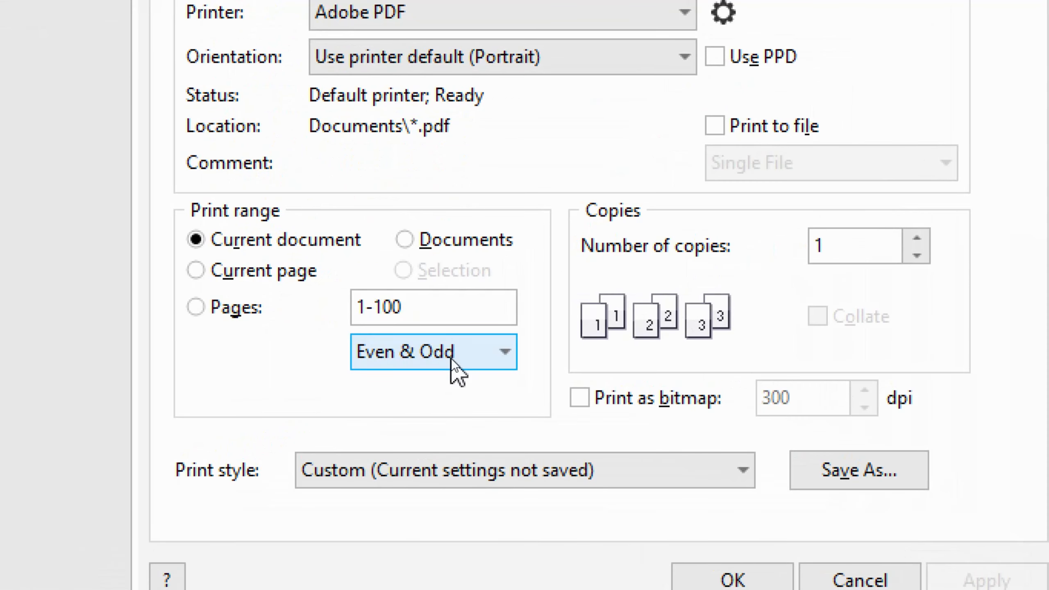
pyautogui.click(451, 358)
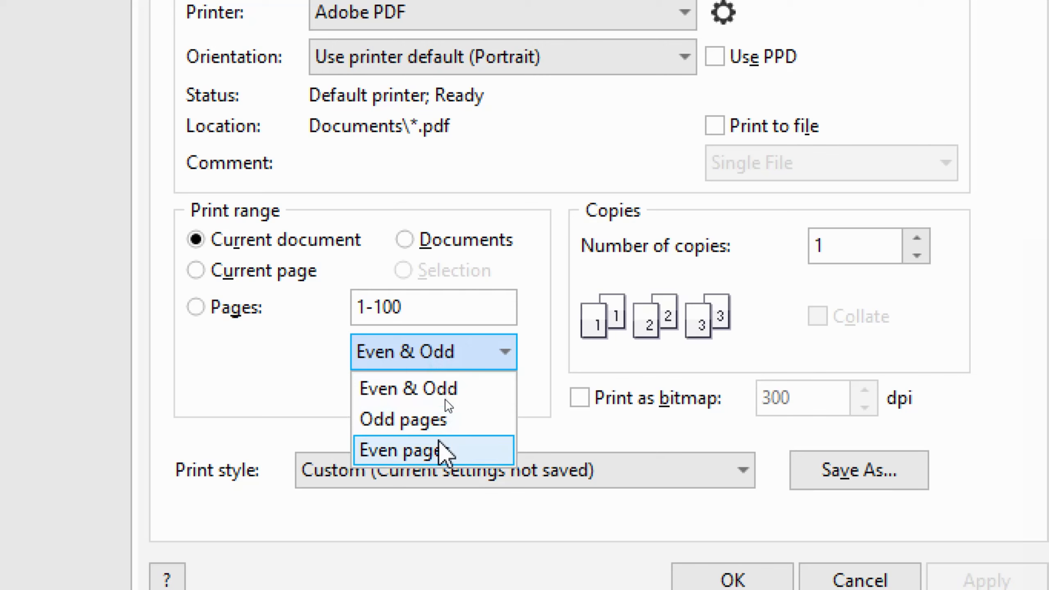
pyautogui.click(439, 419)
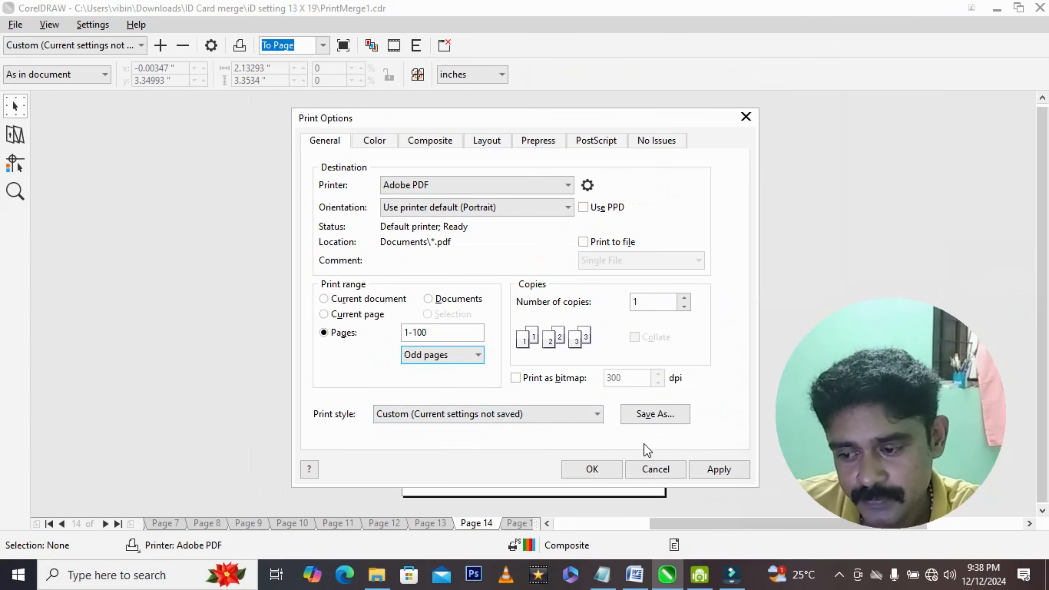
pyautogui.click(707, 471)
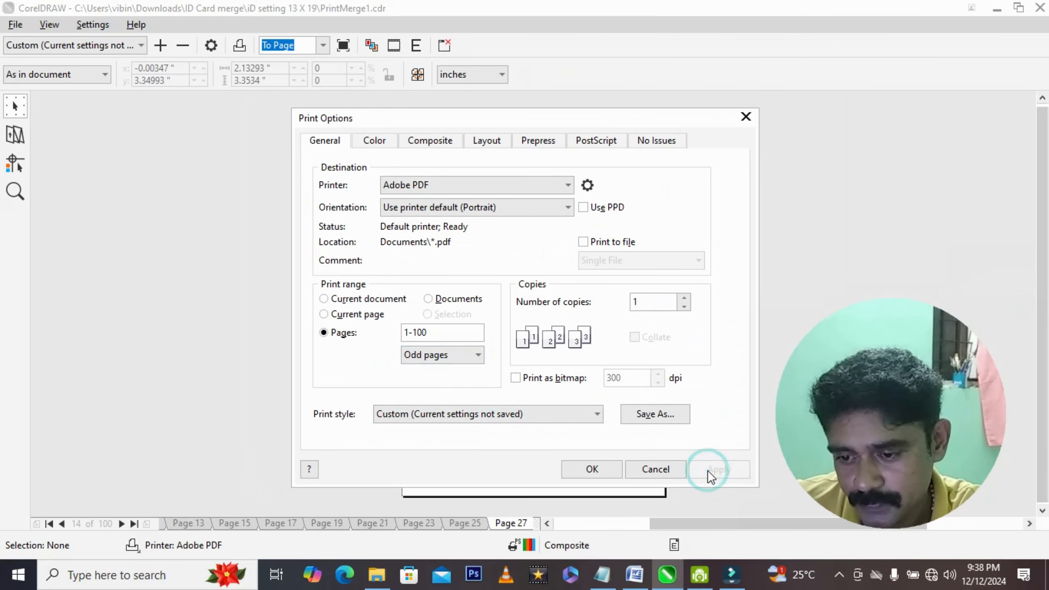
pyautogui.click(612, 465)
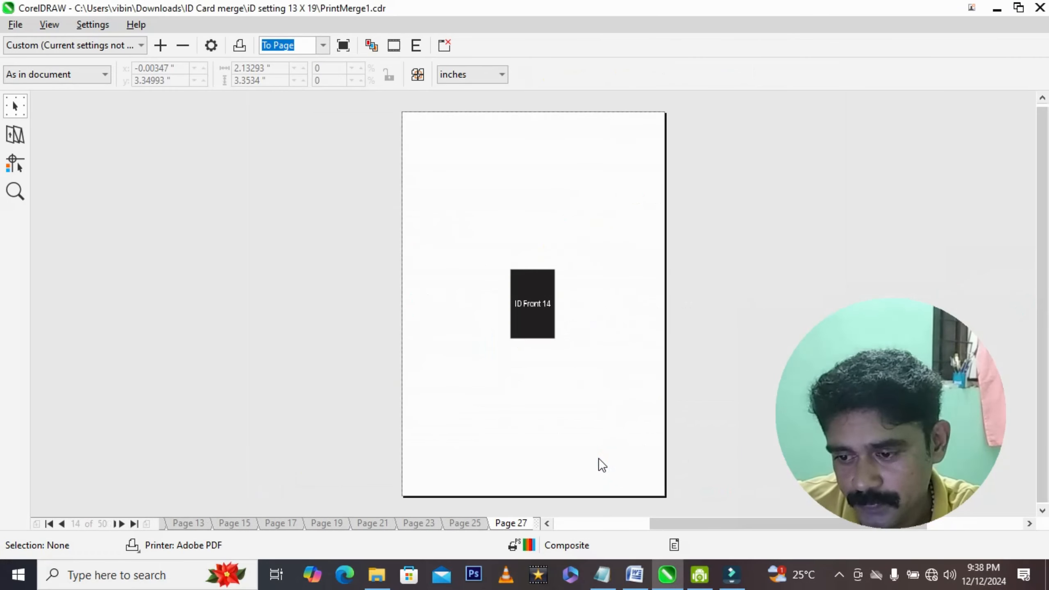
pyautogui.click(49, 523)
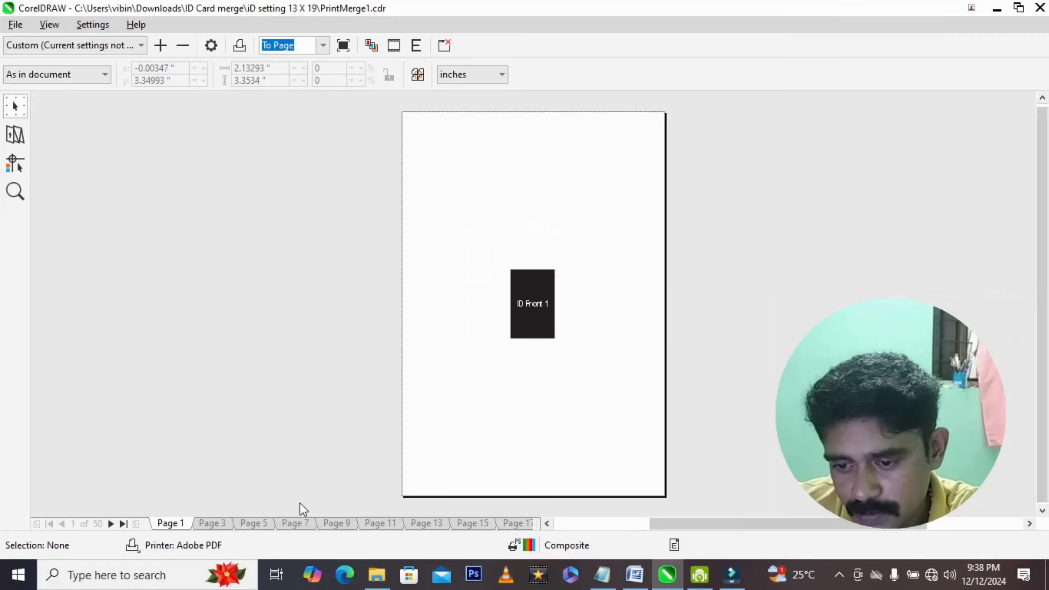
pyautogui.click(220, 521)
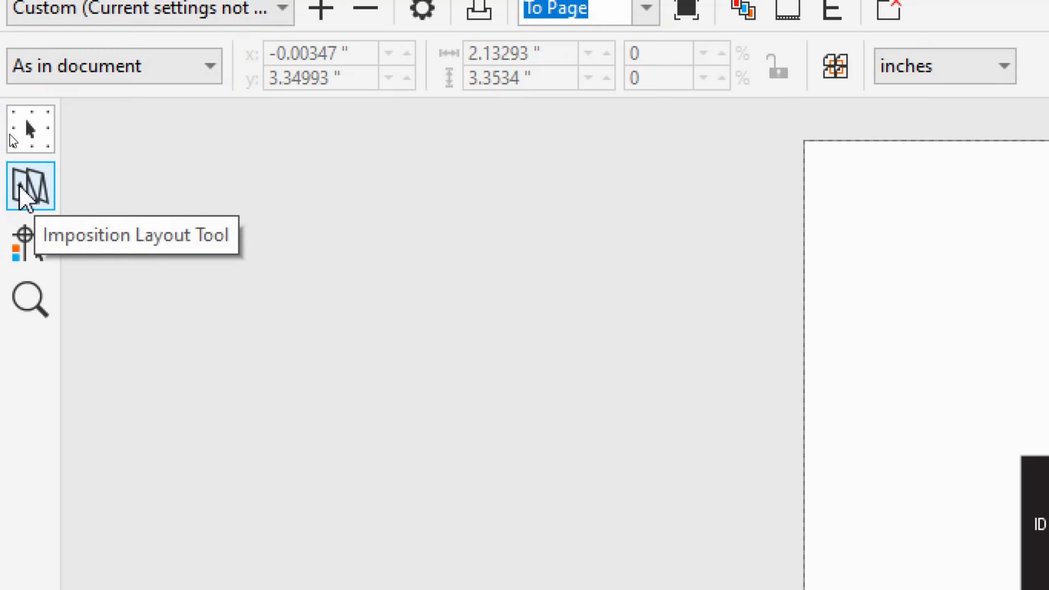
# Step: Impose the ID cards in a grid of 5 across by 5 down per sheet and preview the filled sheets
pyautogui.click(24, 191)
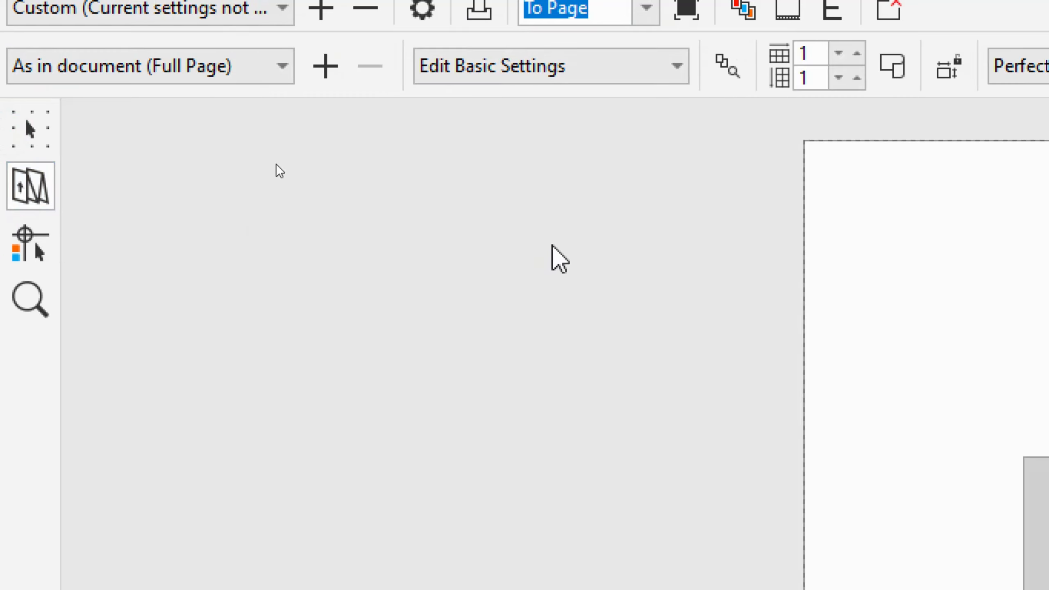
pyautogui.doubleClick(806, 54)
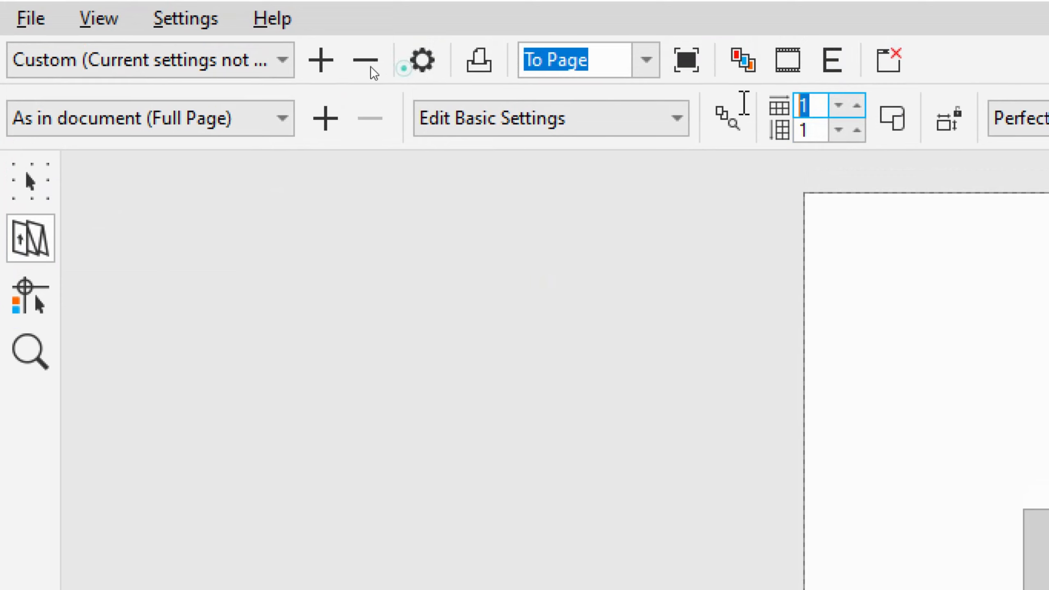
pyautogui.write('5')
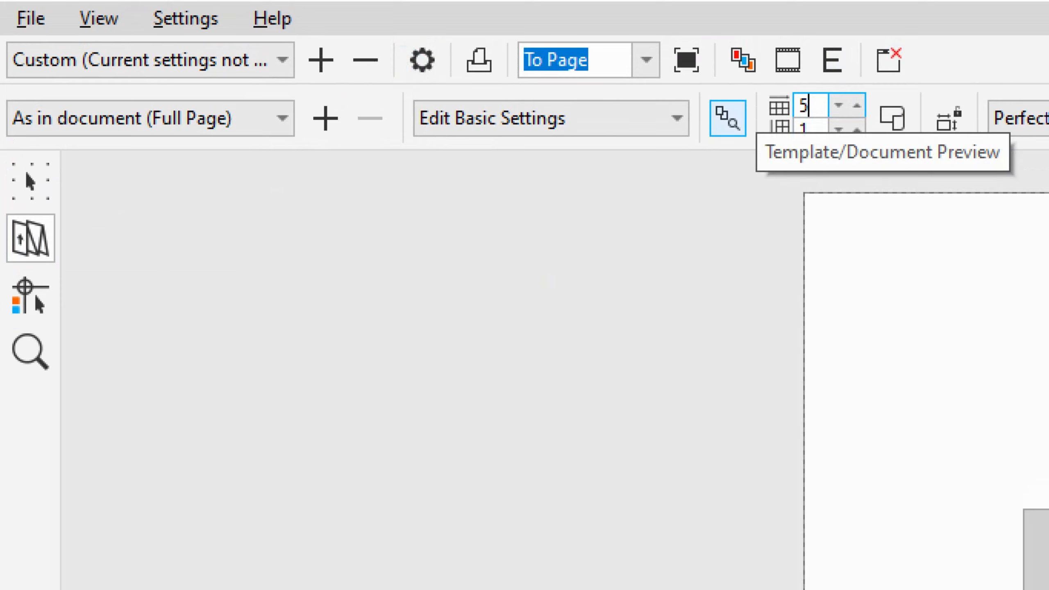
pyautogui.click(809, 130)
pyautogui.doubleClick(809, 131)
pyautogui.write('5')
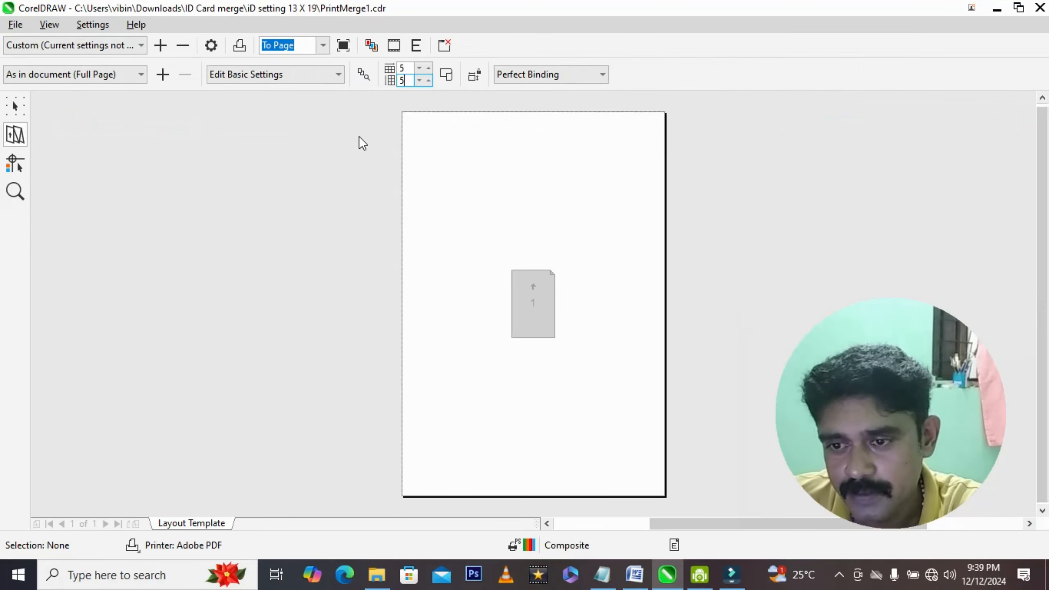
pyautogui.click(323, 153)
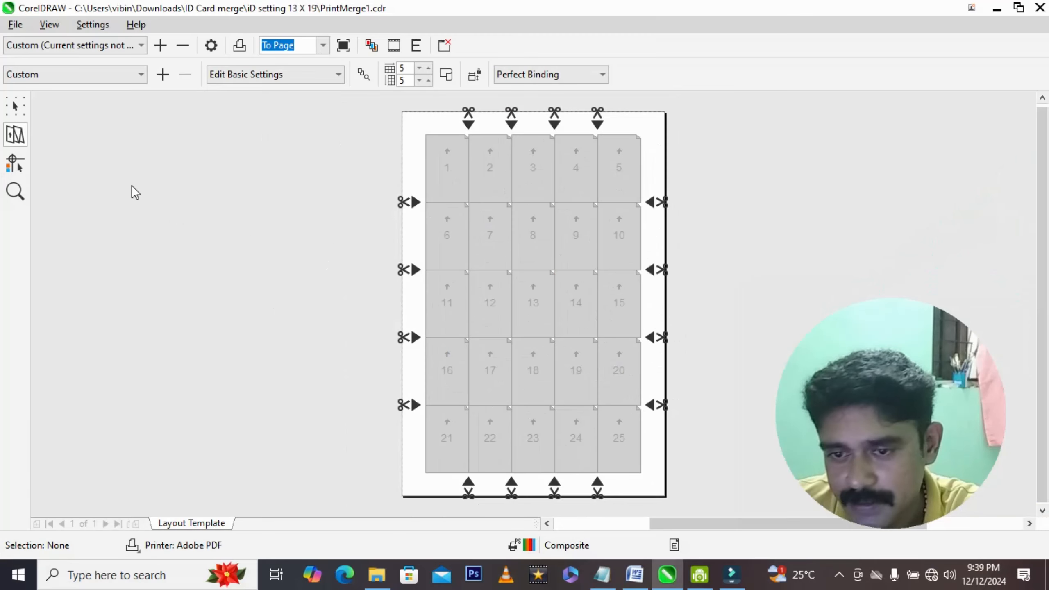
pyautogui.click(18, 111)
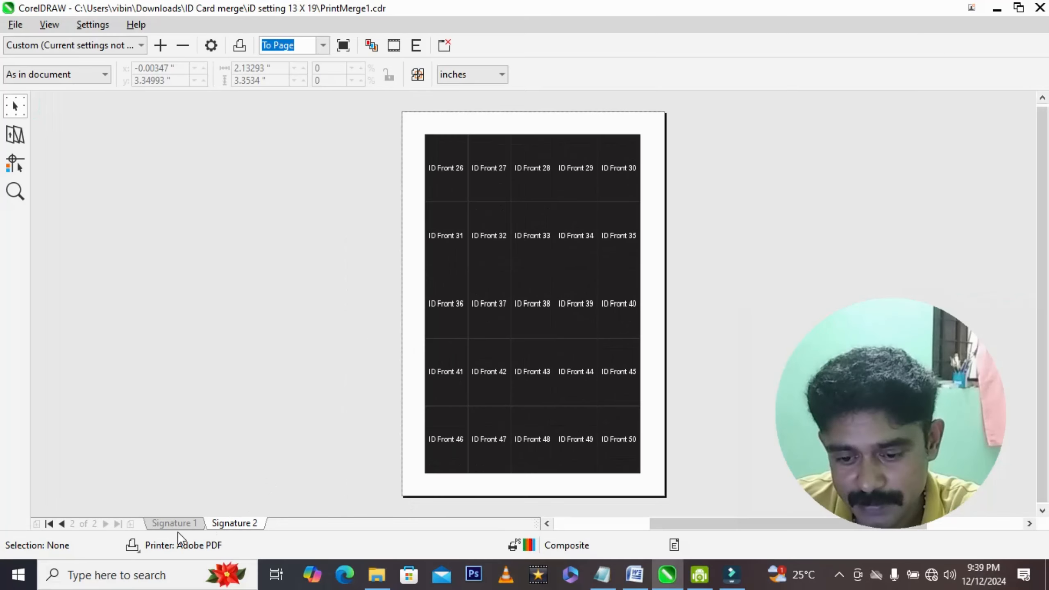
# Step: Check both imposed sheets of ID fronts in the preview and print them to a PDF named Front side
pyautogui.click(178, 523)
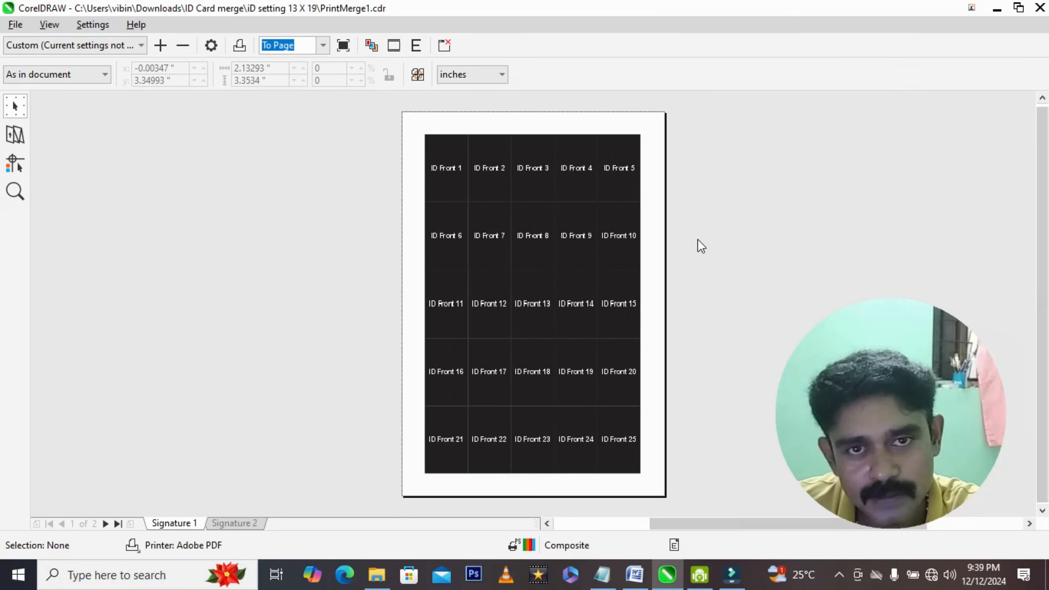
pyautogui.click(248, 523)
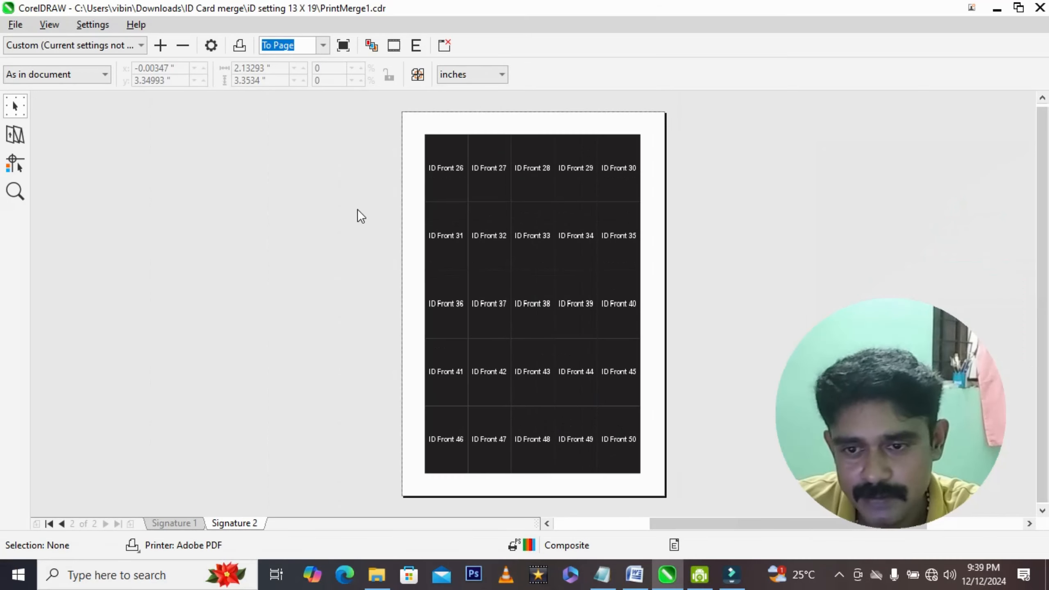
pyautogui.click(244, 50)
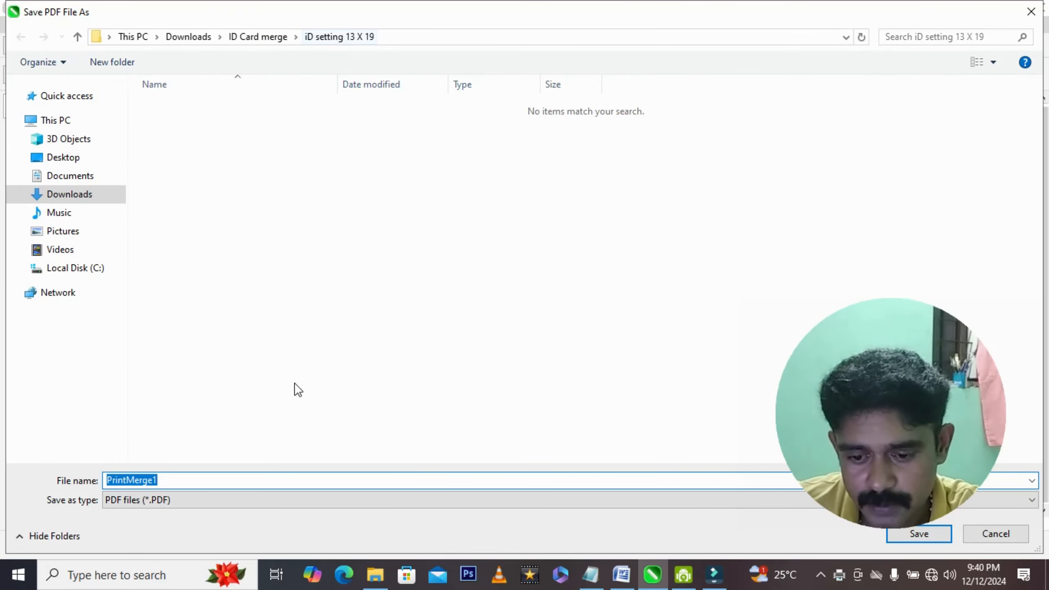
pyautogui.click(213, 477)
pyautogui.doubleClick(213, 478)
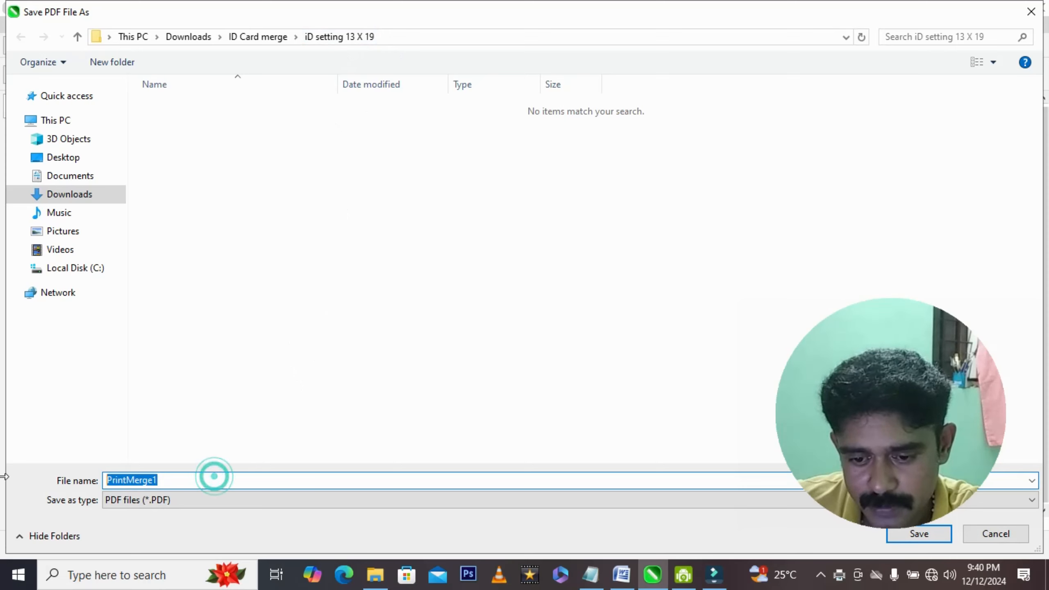
pyautogui.write('Front ')
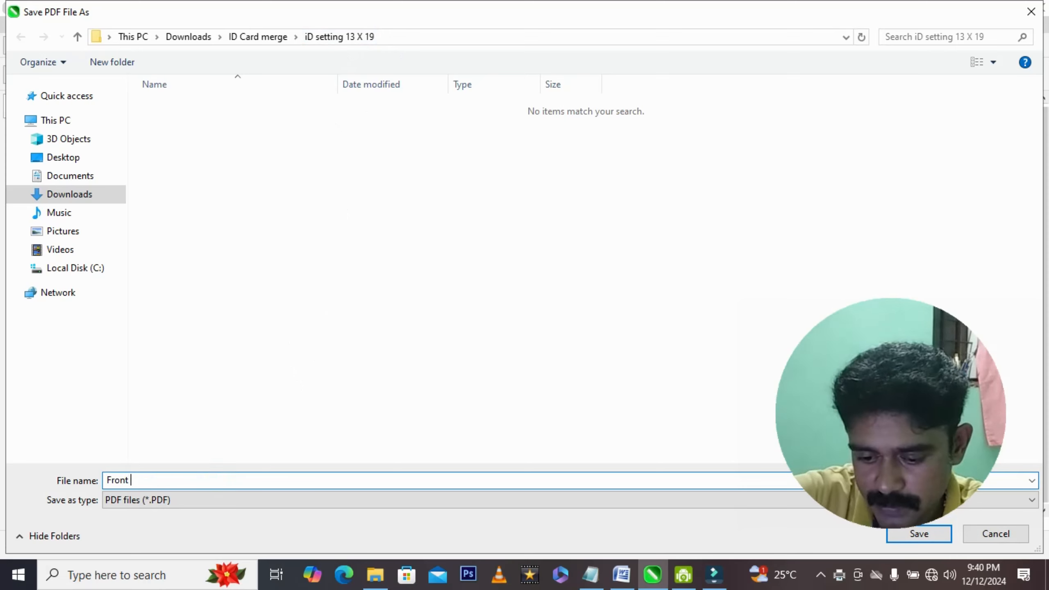
pyautogui.write('side')
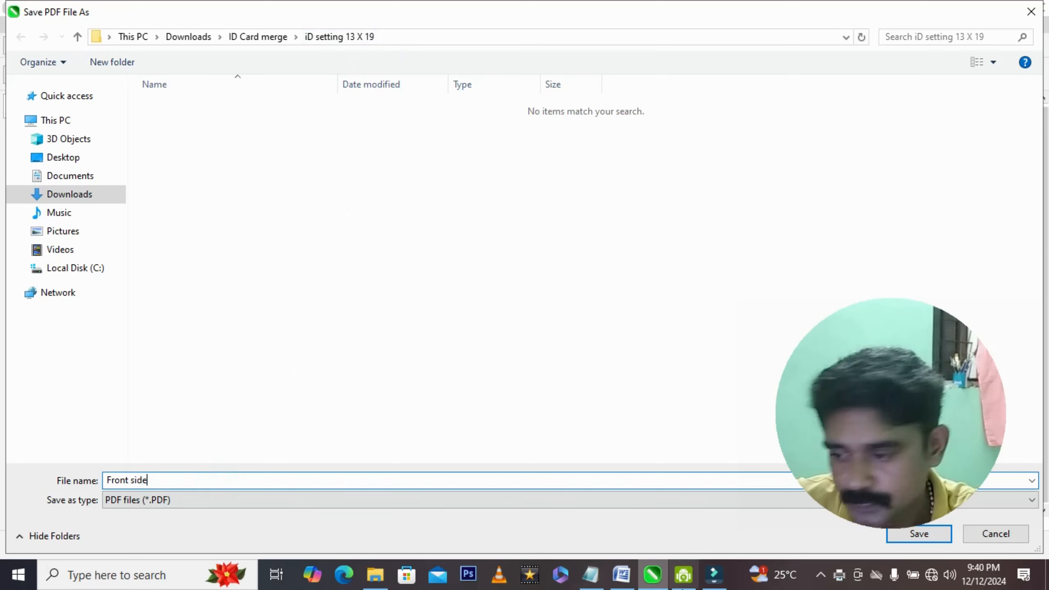
pyautogui.click(906, 537)
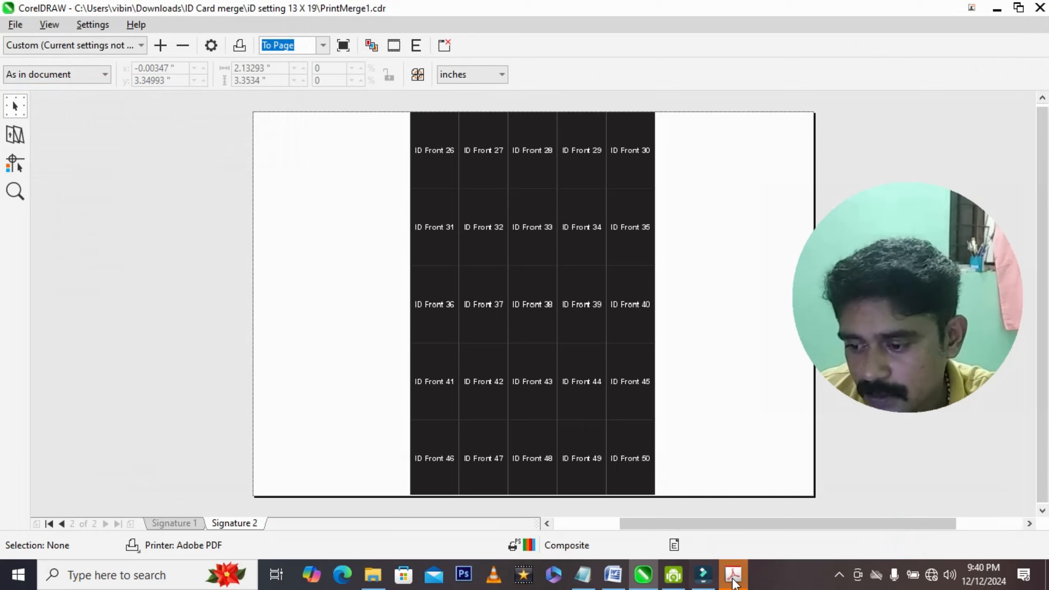
# Step: Switch to Adobe Acrobat Pro and review the layout and card order on both pages of Front side.pdf, then close it
pyautogui.click(733, 579)
pyautogui.click(472, 80)
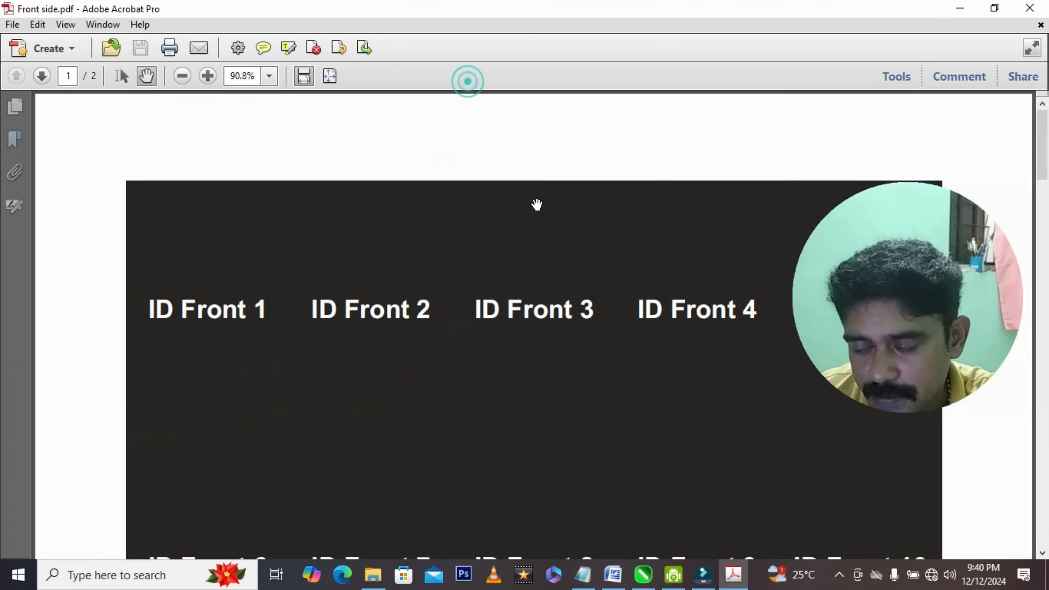
pyautogui.hotkey('ctrl', '0')
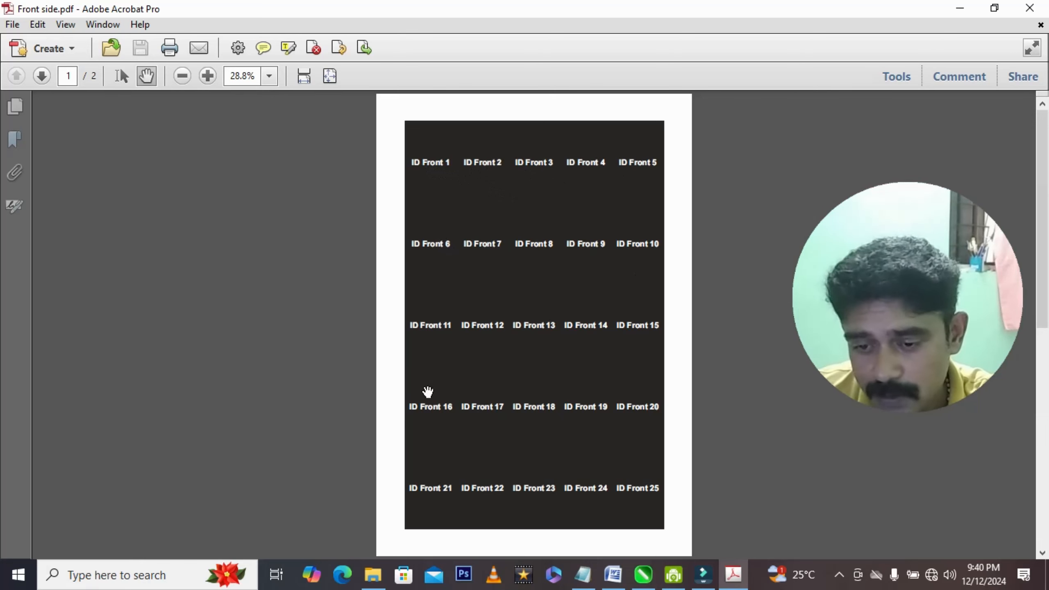
pyautogui.scroll(-3, 428, 394)
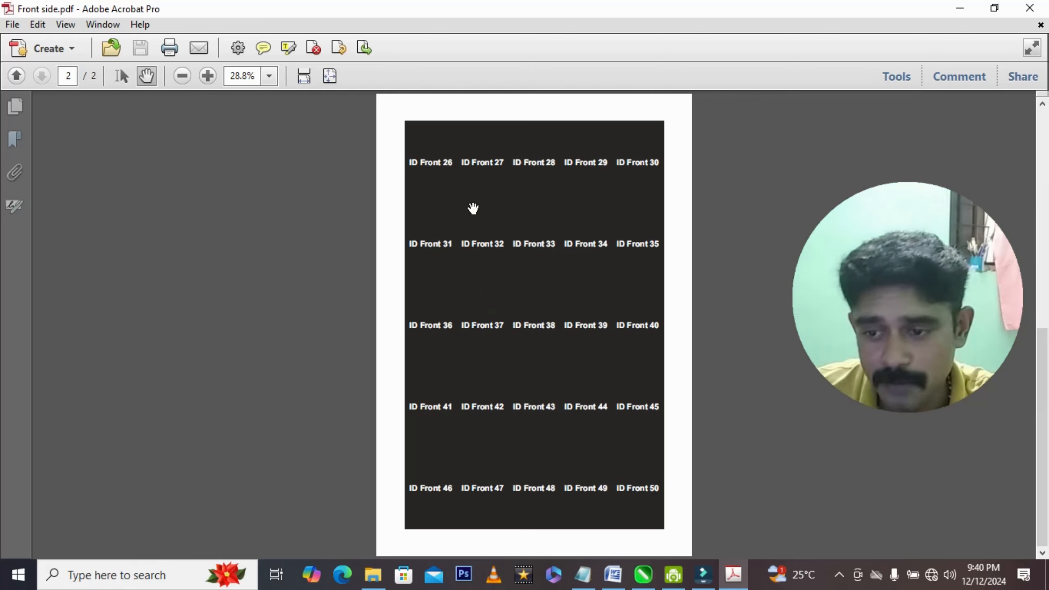
pyautogui.click(1026, 12)
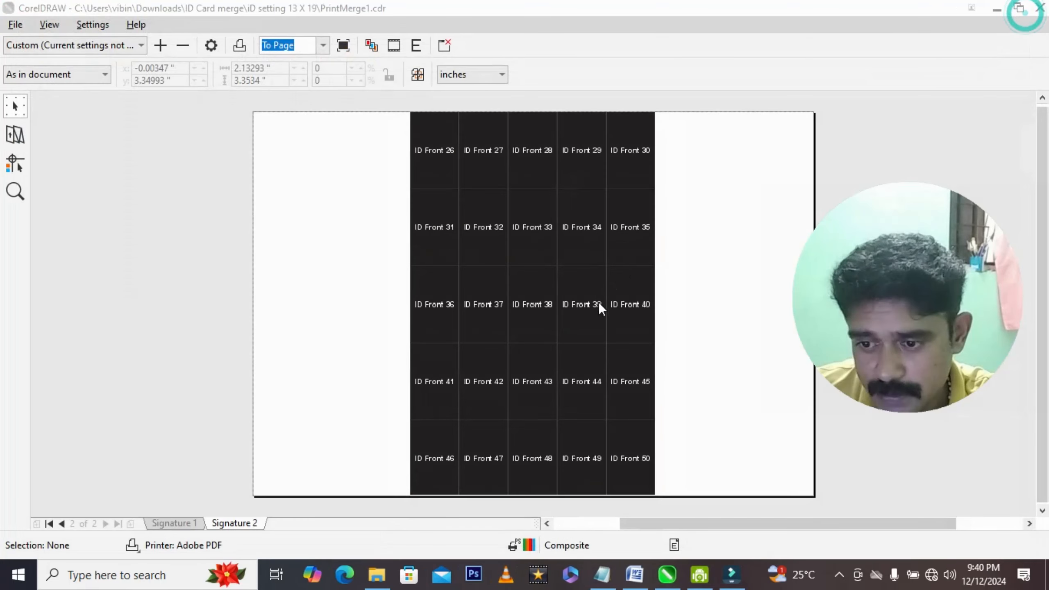
pyautogui.click(1039, 12)
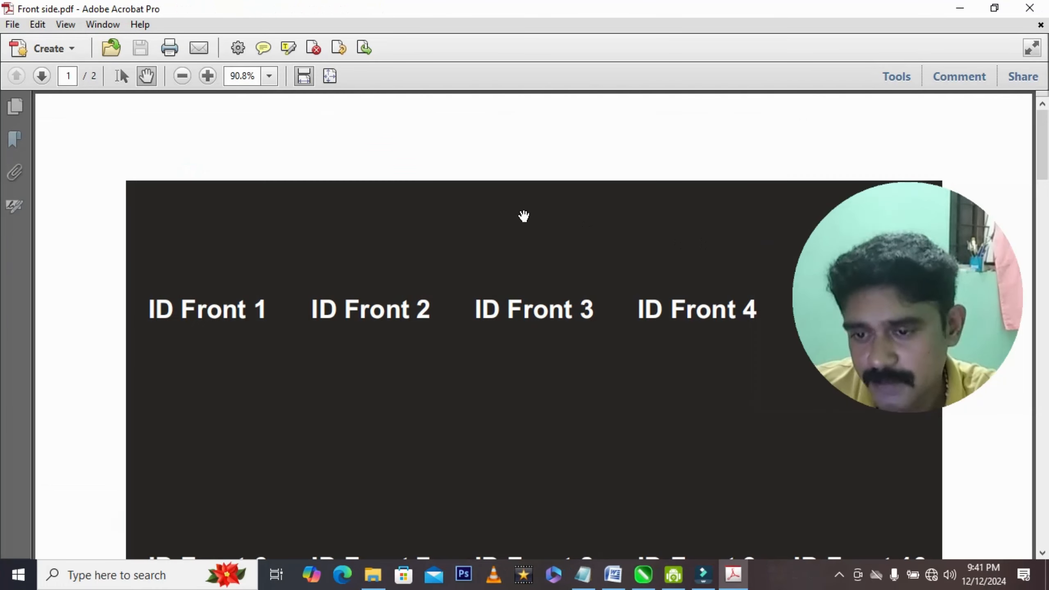
pyautogui.hotkey('ctrl', '0')
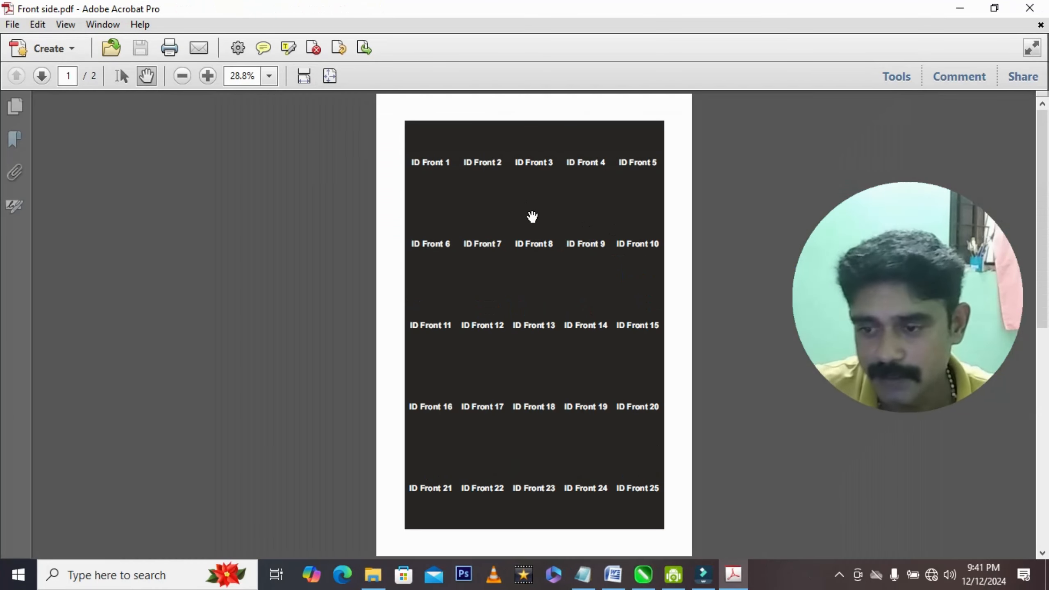
pyautogui.scroll(-5, 532, 216)
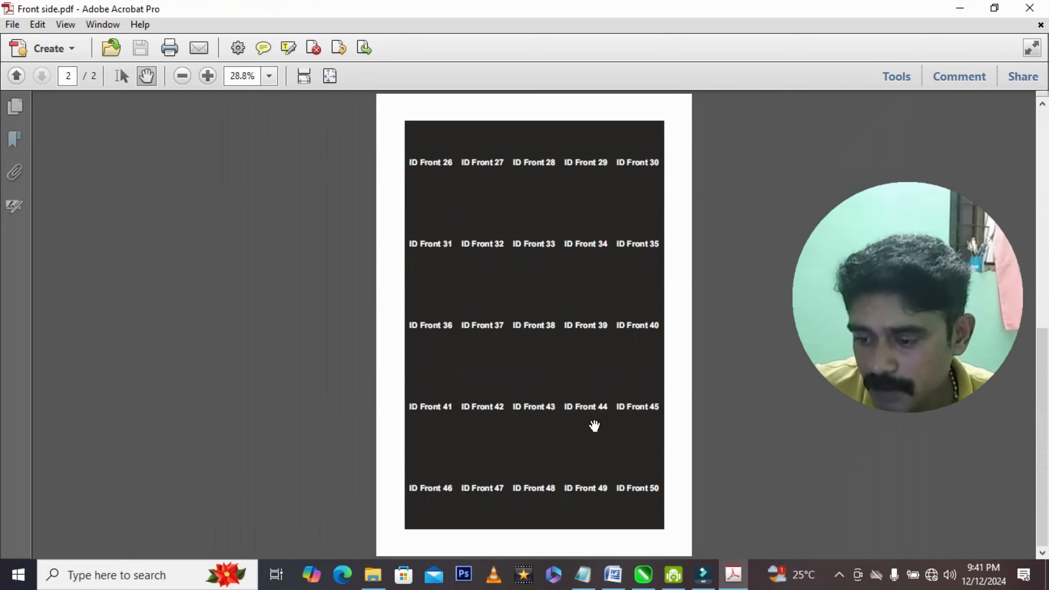
pyautogui.scroll(3, 597, 414)
pyautogui.scroll(4, 599, 406)
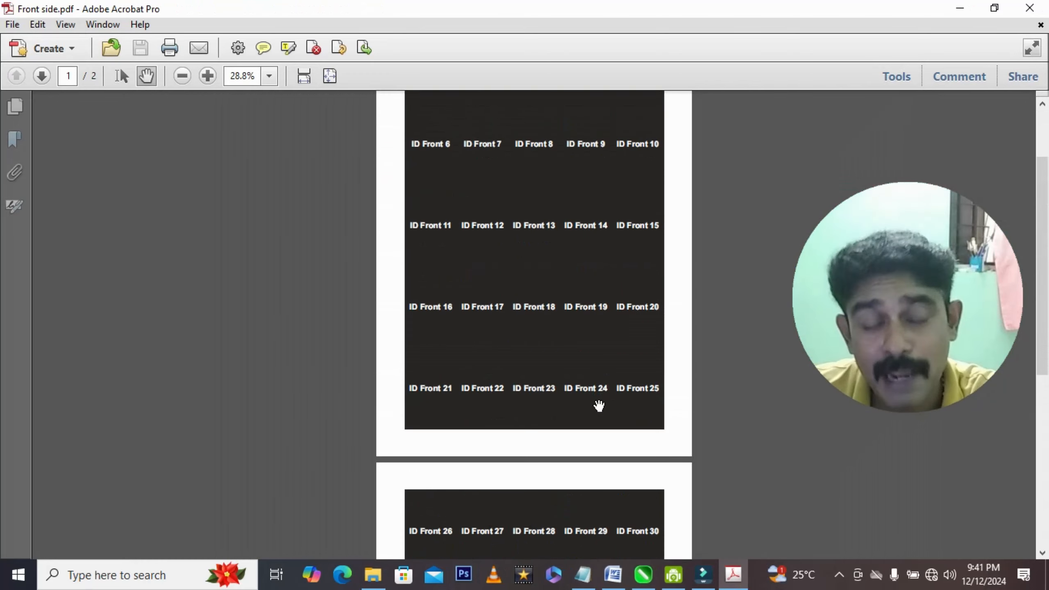
pyautogui.click(1030, 8)
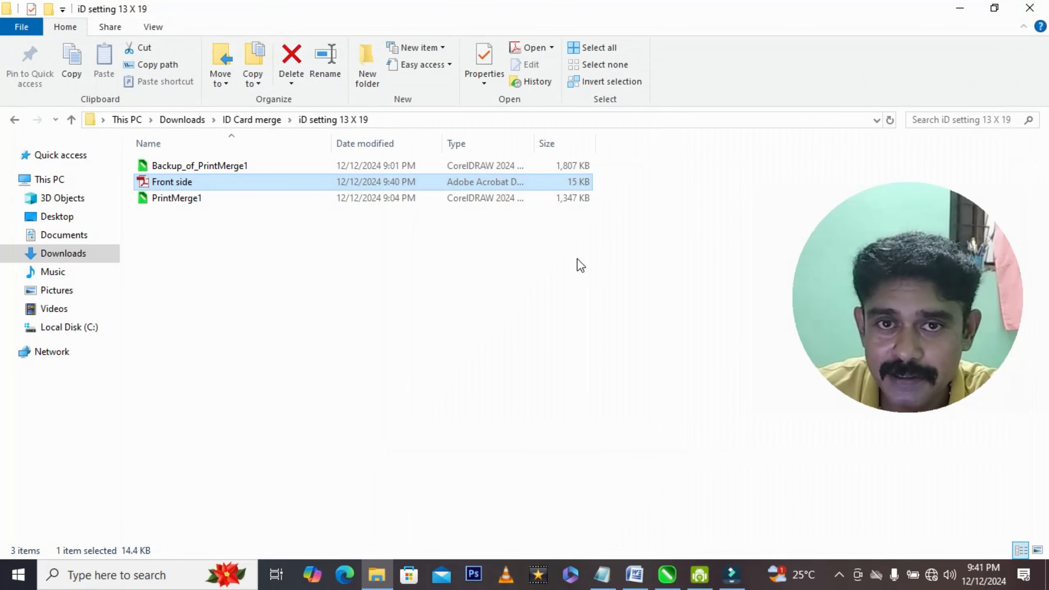
# Step: Return to the PrintMerge1.cdr document in CorelDRAW and view the first card's front and back on pages 1 and 2
pyautogui.click(518, 302)
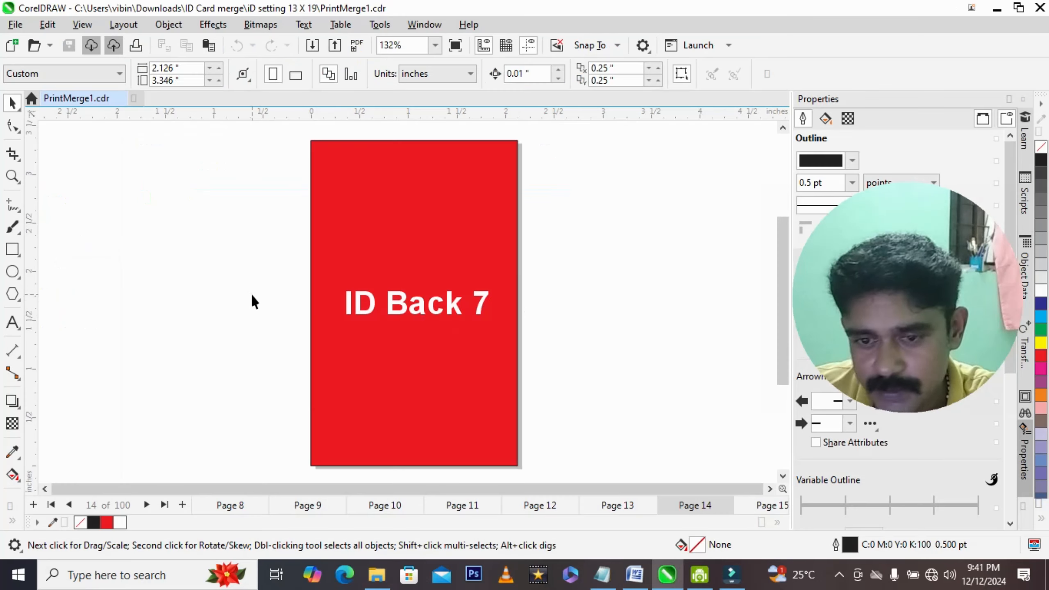
pyautogui.click(252, 294)
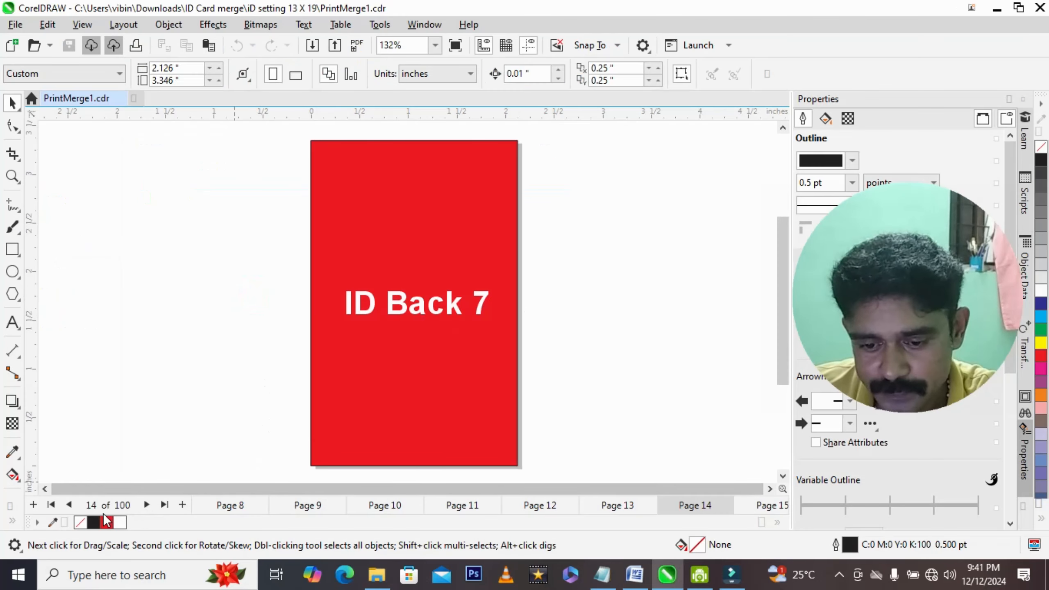
pyautogui.click(51, 505)
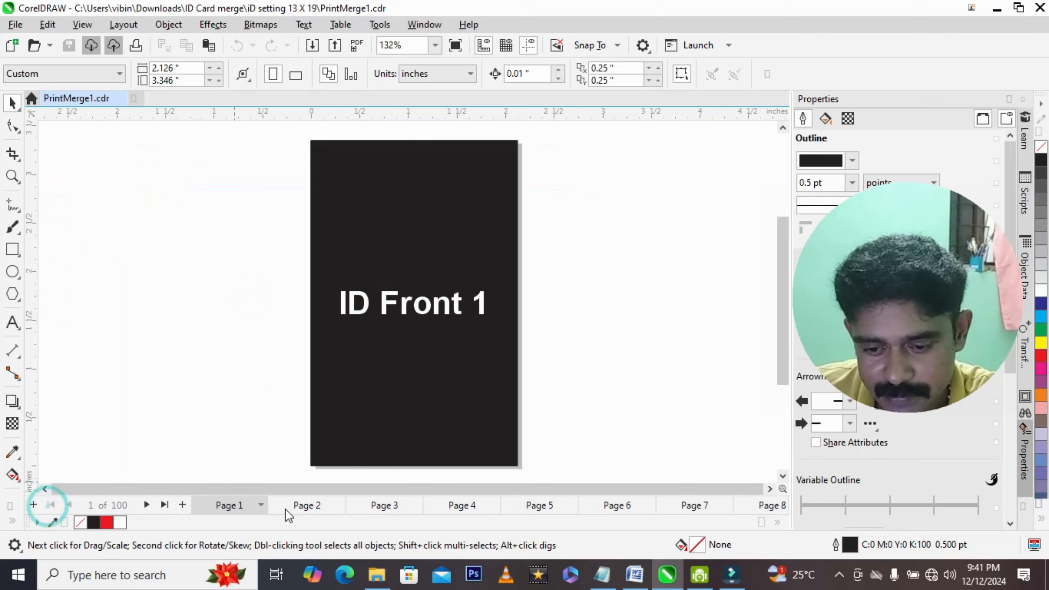
pyautogui.click(306, 502)
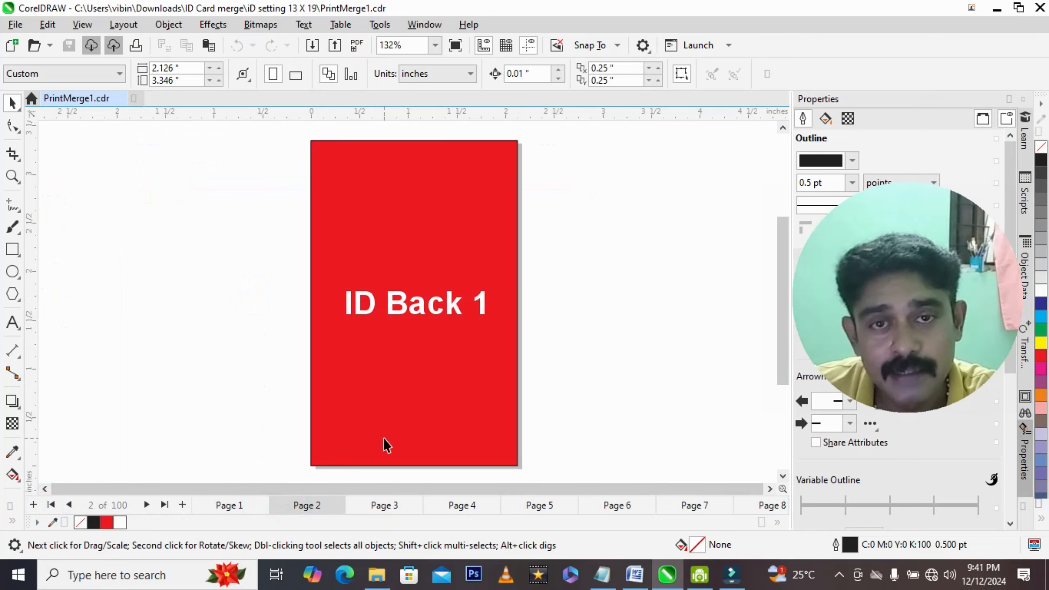
pyautogui.click(609, 402)
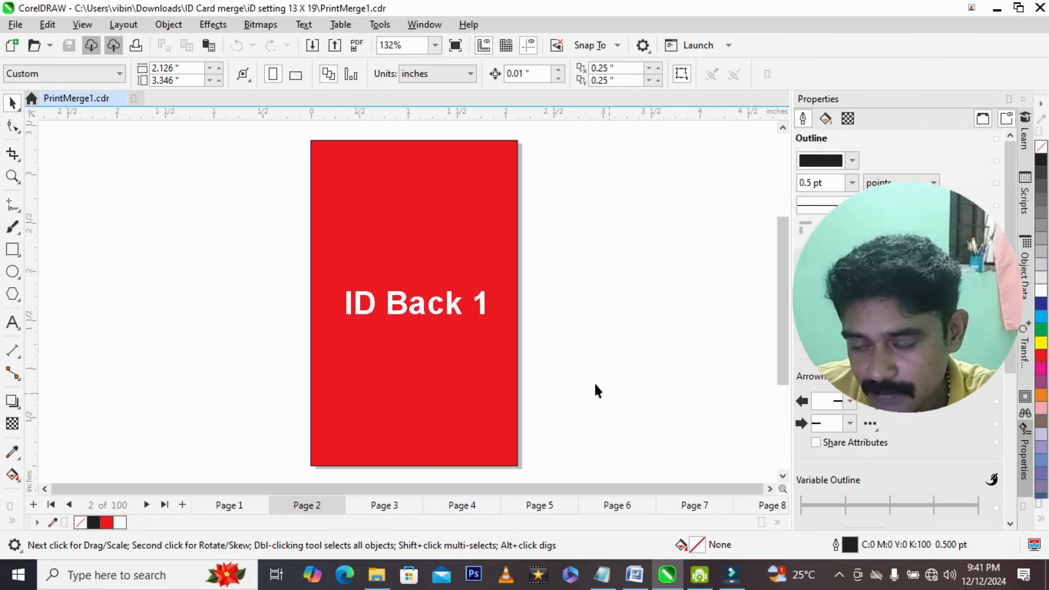
# Step: Reopen the print preview and set the Adobe PDF page size to 13 x19 in the printer properties, applying it
pyautogui.click(16, 24)
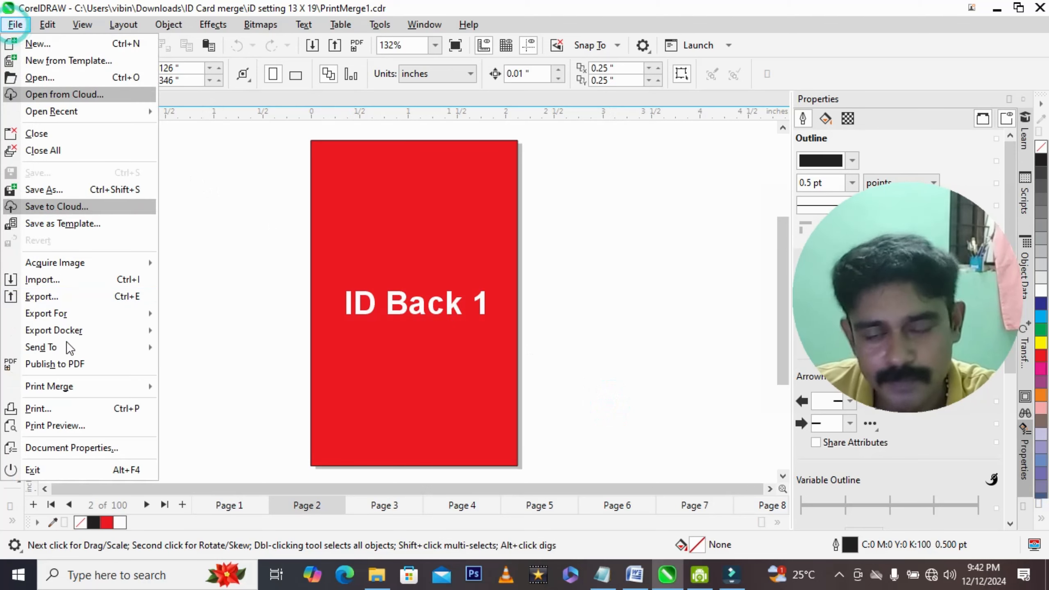
pyautogui.click(68, 428)
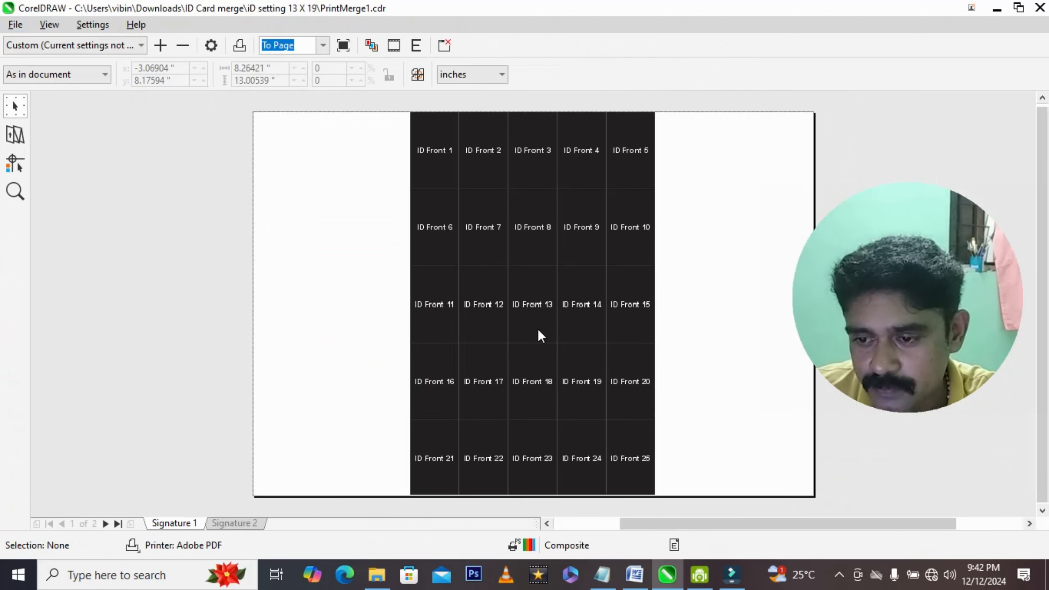
pyautogui.click(212, 46)
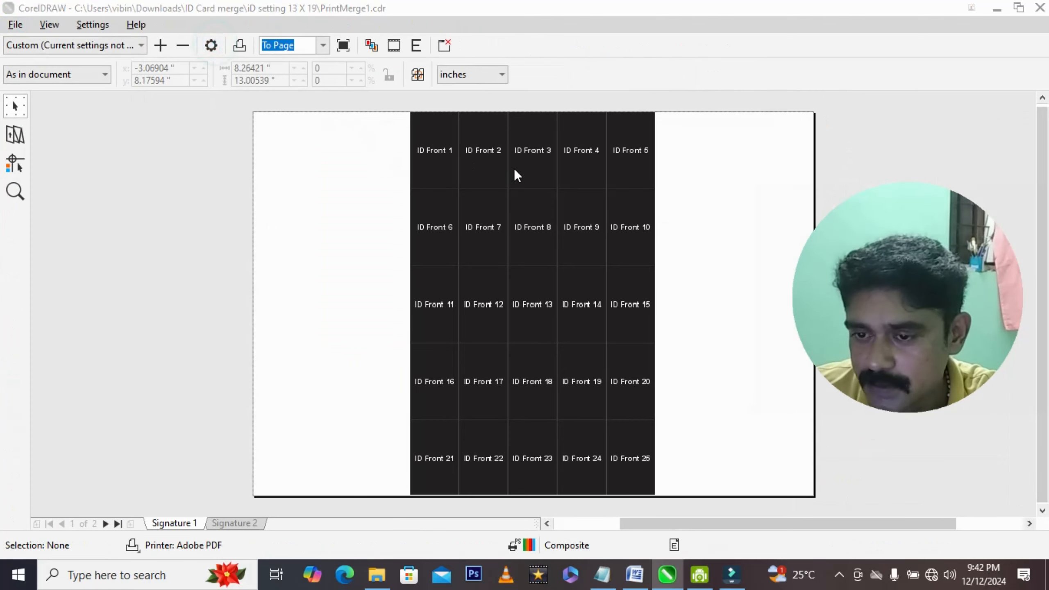
pyautogui.click(587, 177)
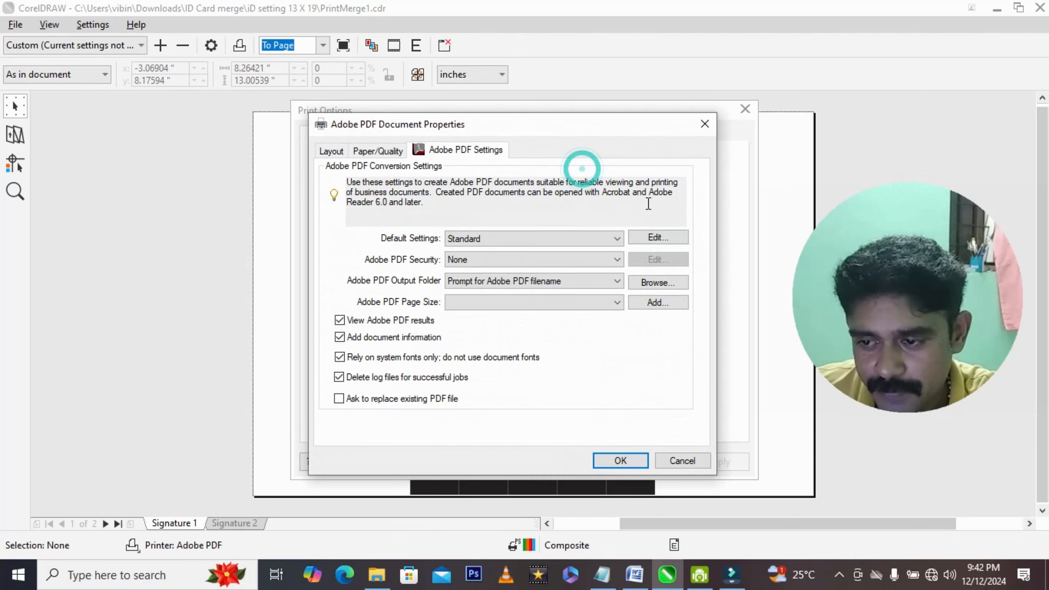
pyautogui.click(588, 304)
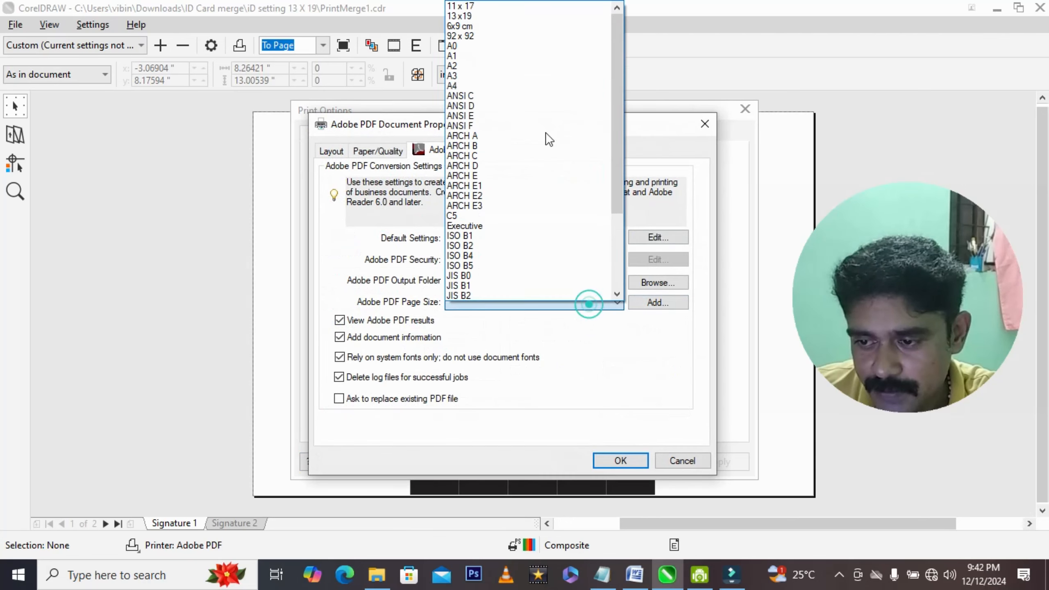
pyautogui.click(510, 16)
pyautogui.click(621, 460)
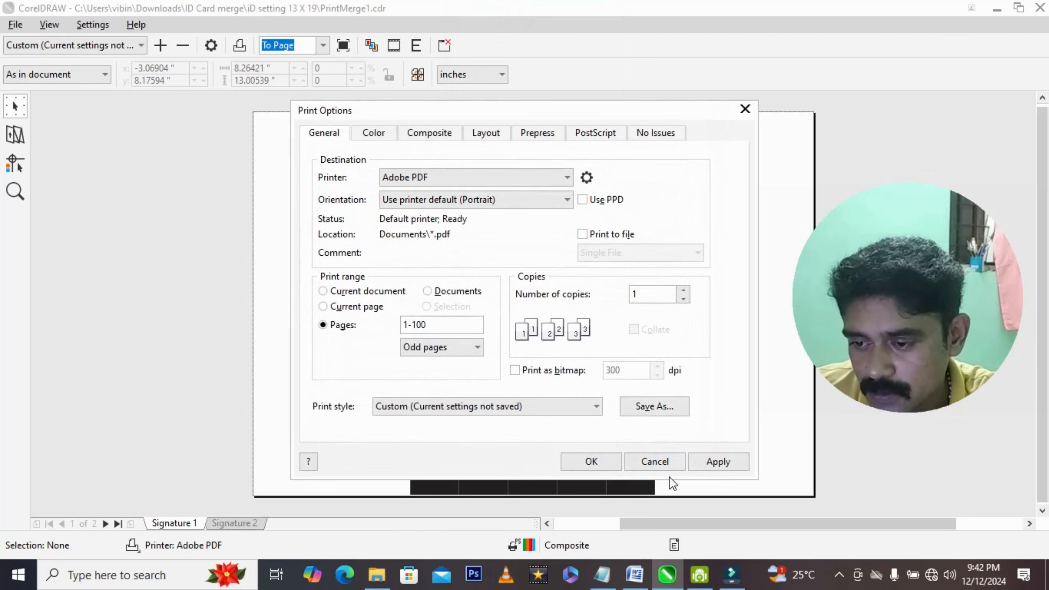
pyautogui.click(712, 462)
pyautogui.click(595, 461)
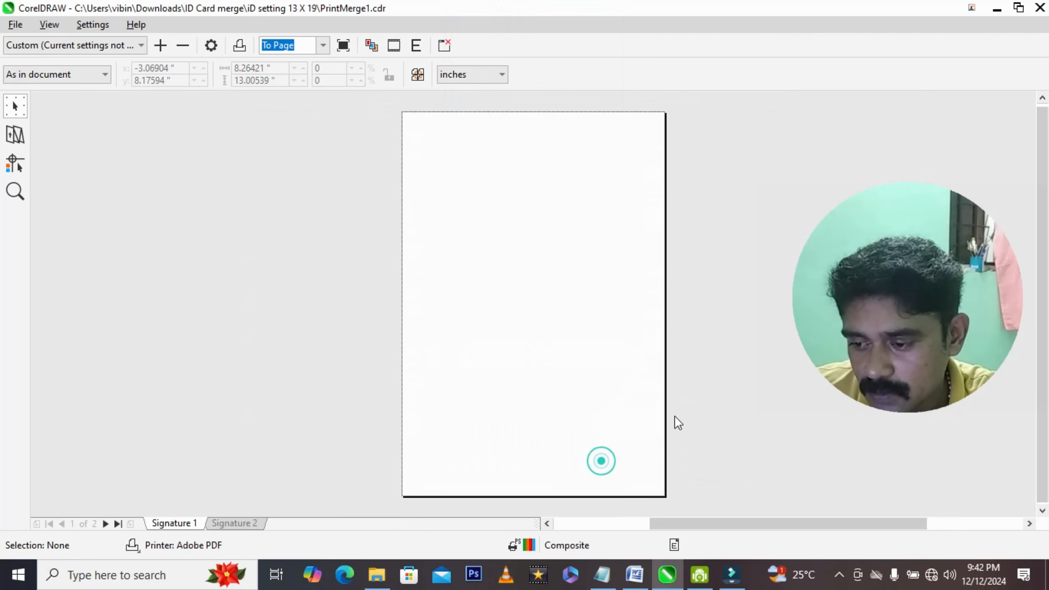
# Step: Change the print range filter from odd pages to Even & Odd and open the page range for editing
pyautogui.click(211, 45)
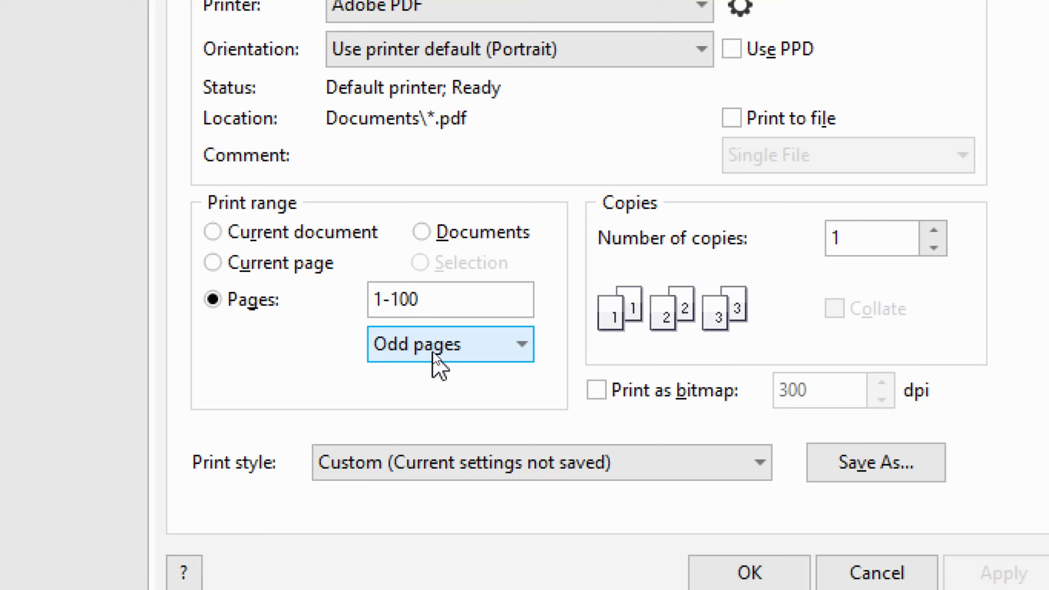
pyautogui.click(433, 351)
pyautogui.click(443, 381)
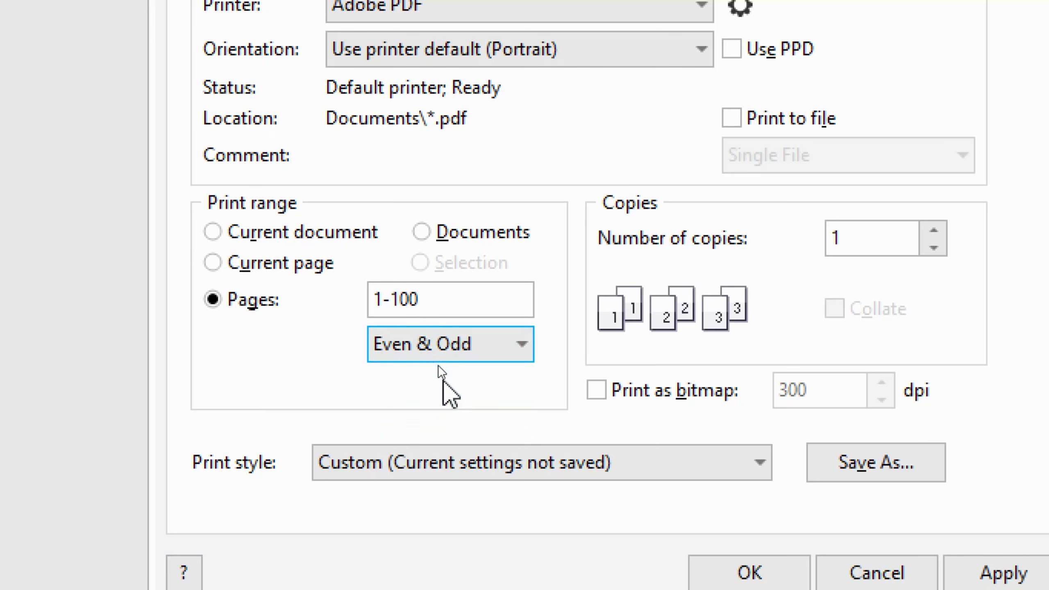
pyautogui.click(449, 298)
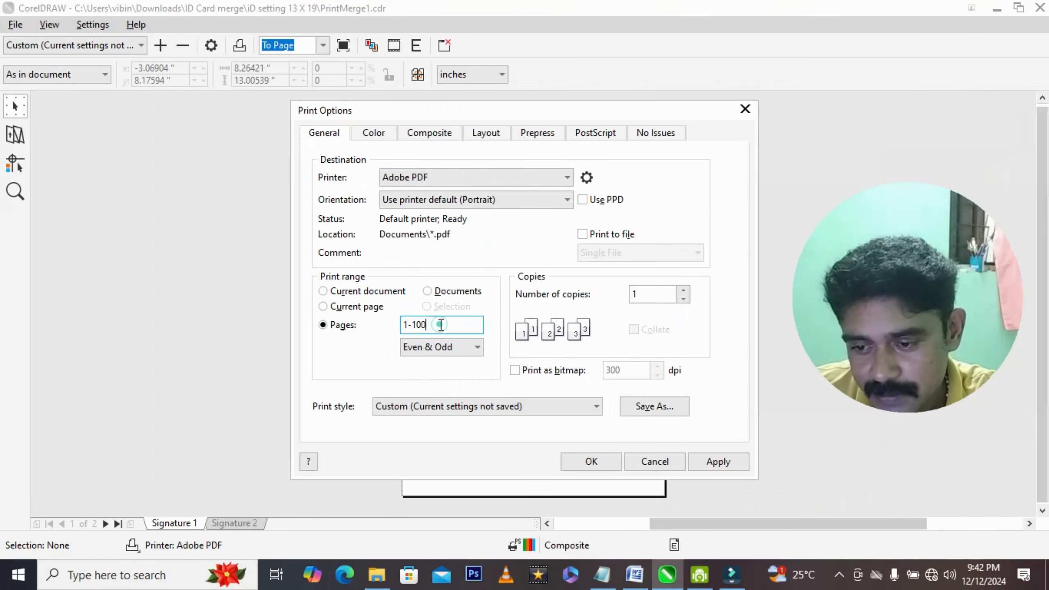
pyautogui.click(450, 299)
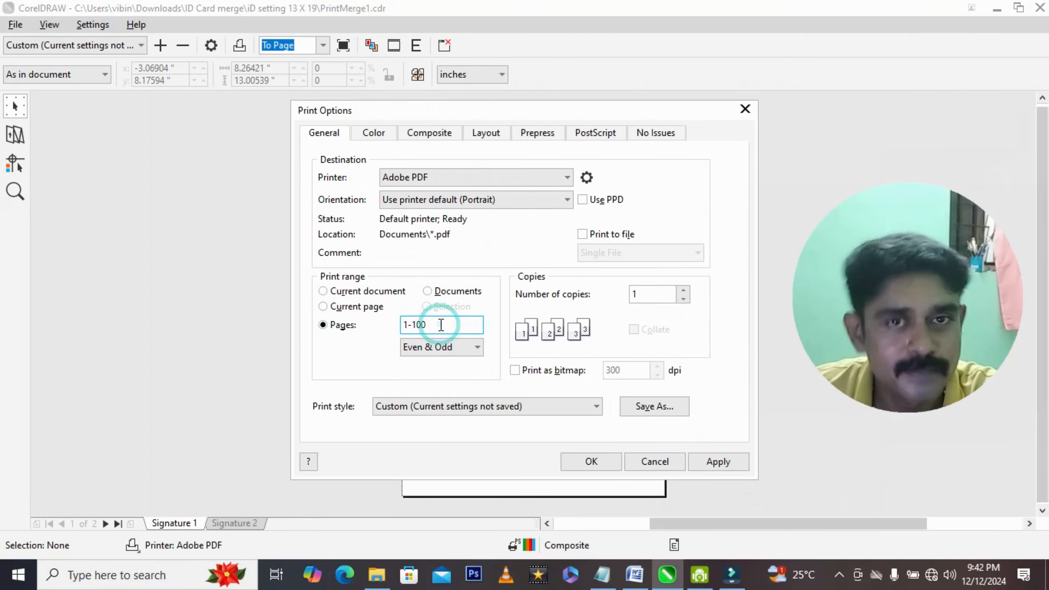
# Step: Switch to Microsoft Word and examine the even page number sequence for the card backs, highlighting its first groups of five
pyautogui.click(633, 575)
pyautogui.click(895, 284)
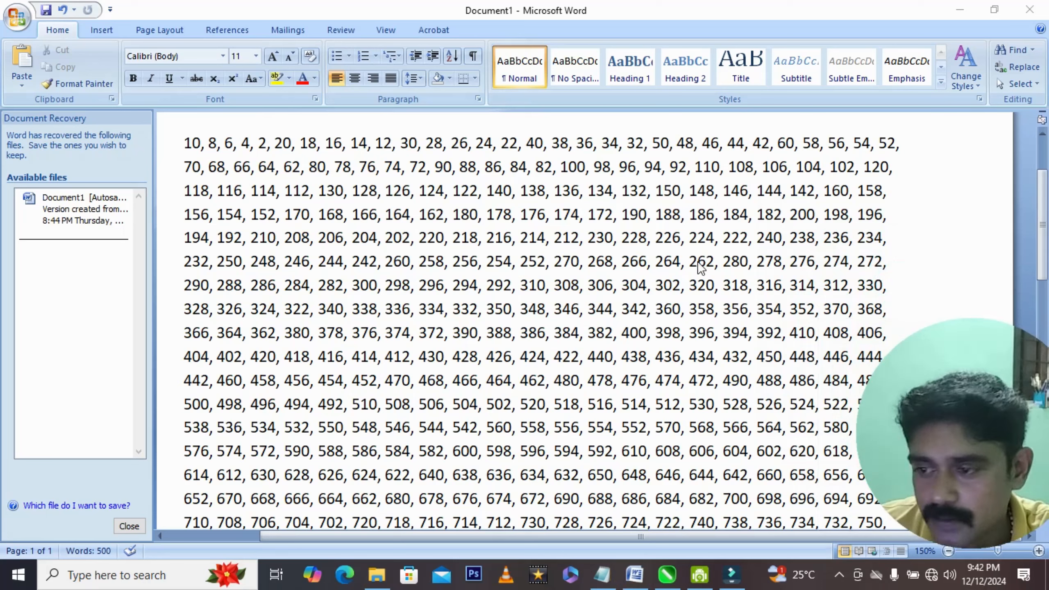
pyautogui.click(187, 141)
pyautogui.moveTo(182, 143); pyautogui.dragTo(268, 142)
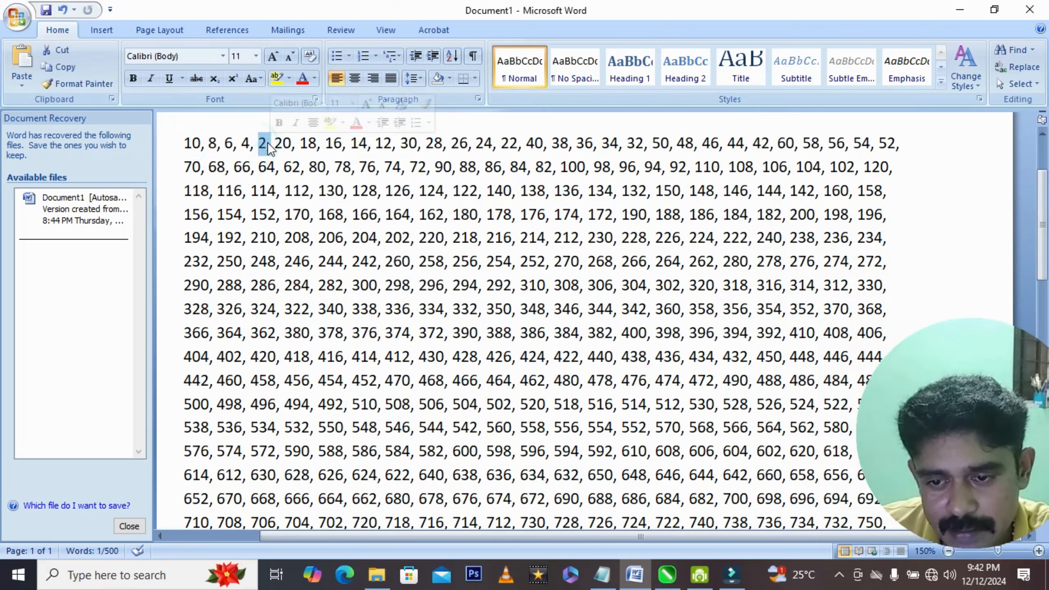
pyautogui.moveTo(182, 143); pyautogui.dragTo(293, 144)
pyautogui.click(343, 159)
pyautogui.moveTo(298, 144); pyautogui.dragTo(392, 146)
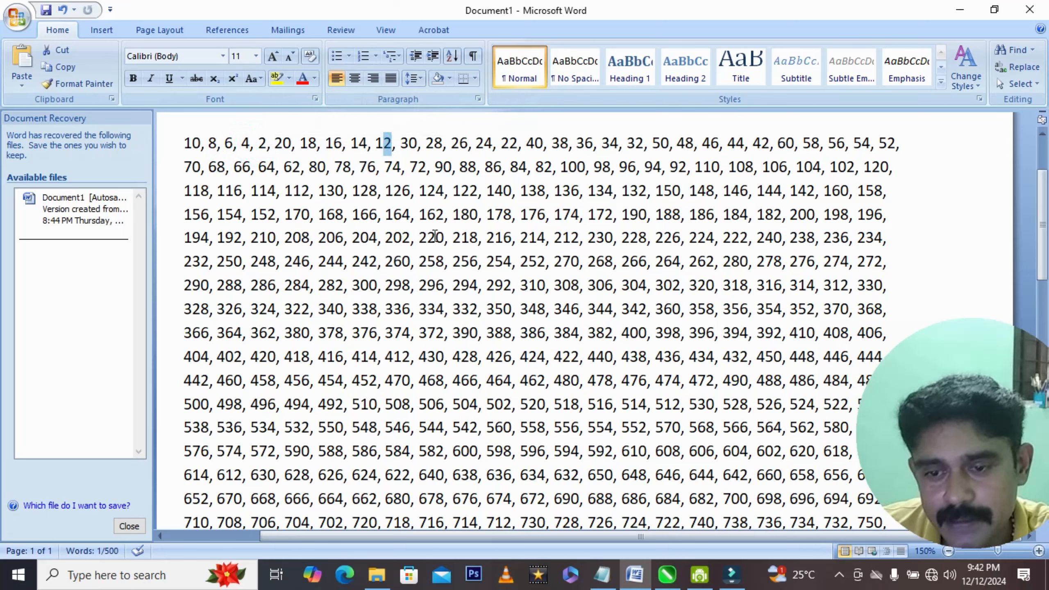
# Step: Compare the first two groups of five back page numbers by highlighting 20 to 12 and 10 to 2
pyautogui.click(434, 235)
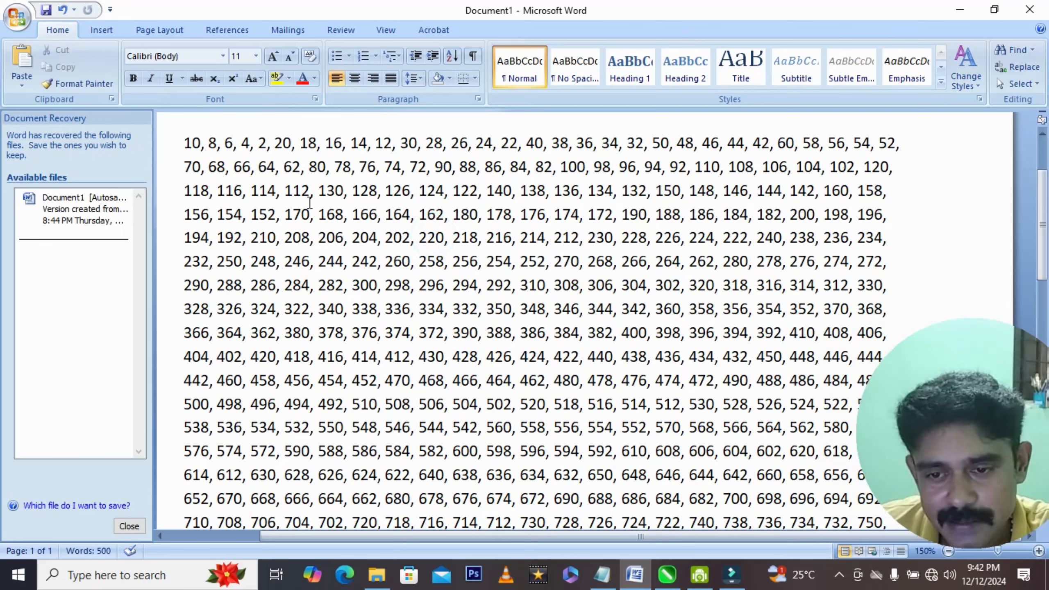
pyautogui.moveTo(184, 143); pyautogui.dragTo(390, 145)
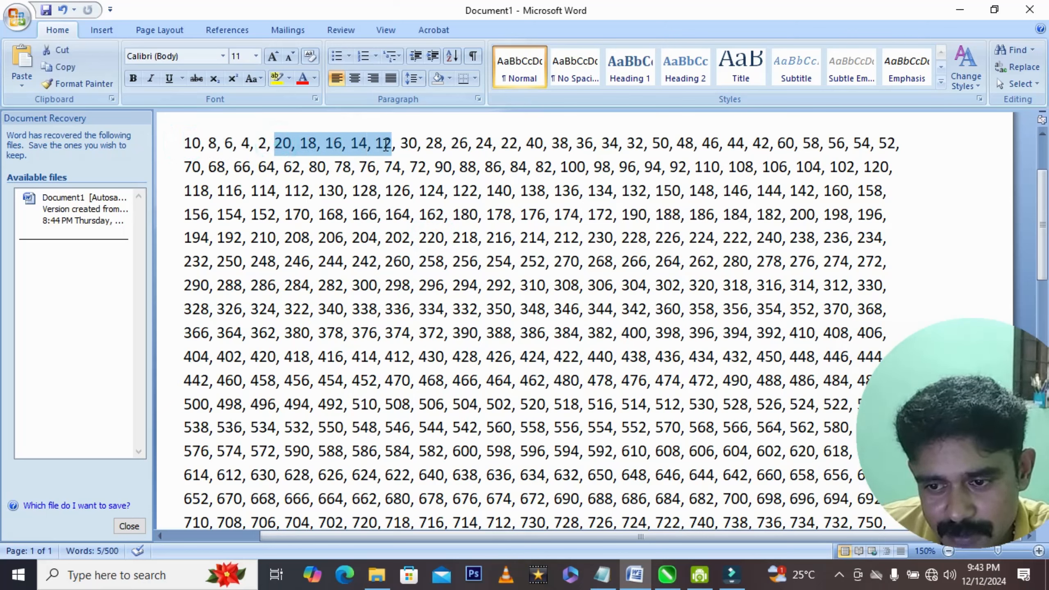
pyautogui.click(187, 145)
pyautogui.moveTo(186, 145); pyautogui.dragTo(267, 143)
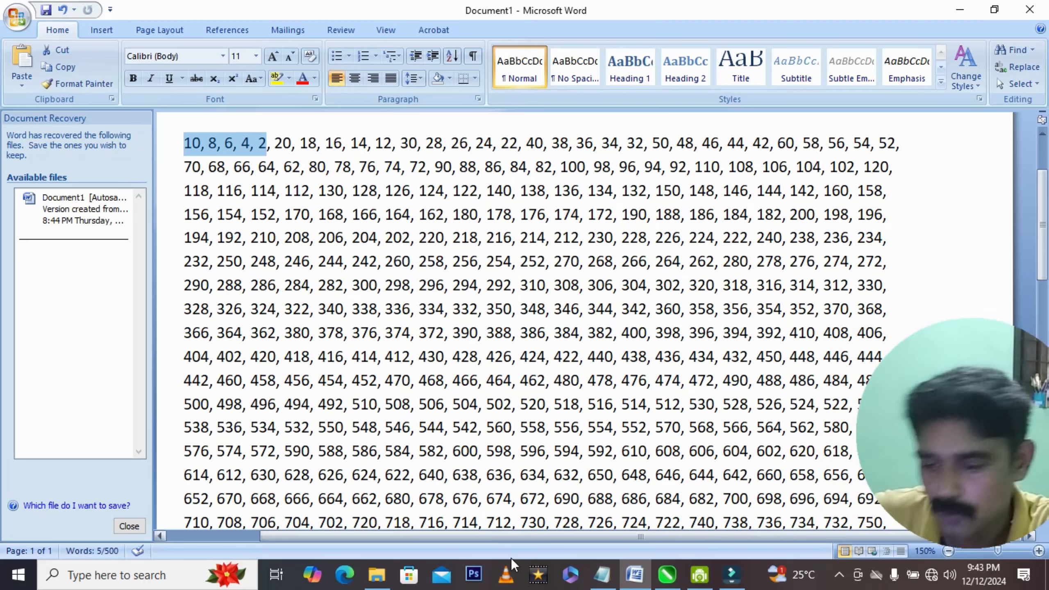
# Step: Switch to CorelDRAW, dismiss the print options and leave the print preview to return to the card document
pyautogui.click(667, 574)
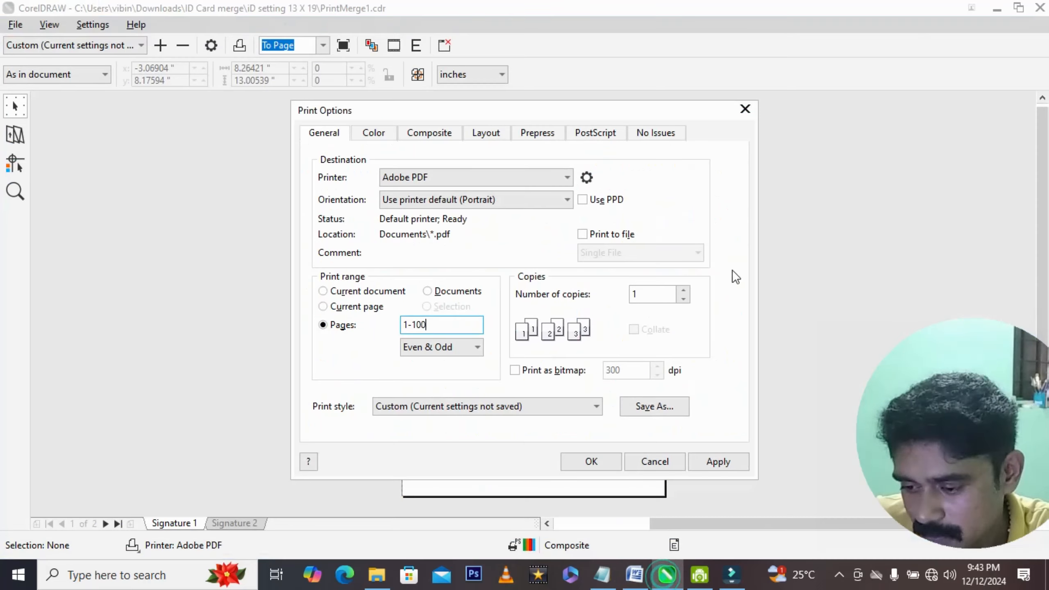
pyautogui.click(738, 113)
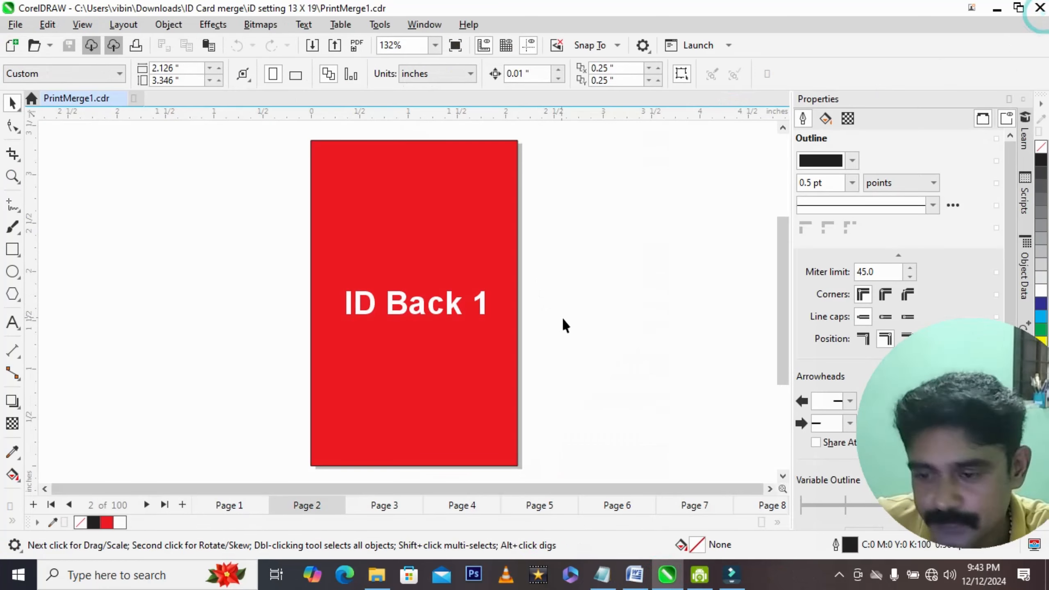
pyautogui.click(567, 319)
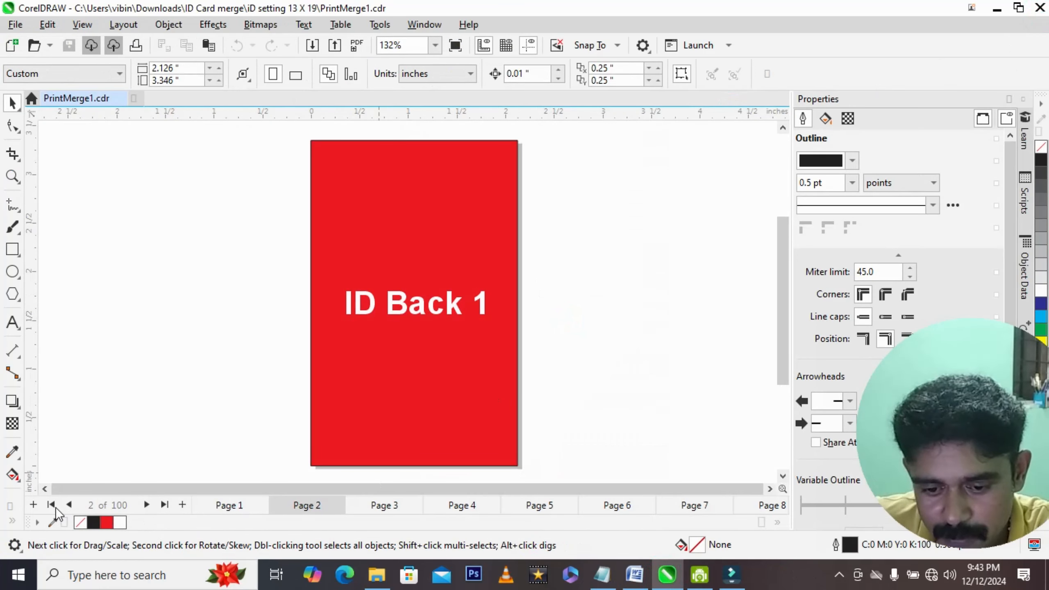
# Step: Go to the document's first page and step through to page 10, viewing the first five cards' fronts and backs
pyautogui.click(52, 505)
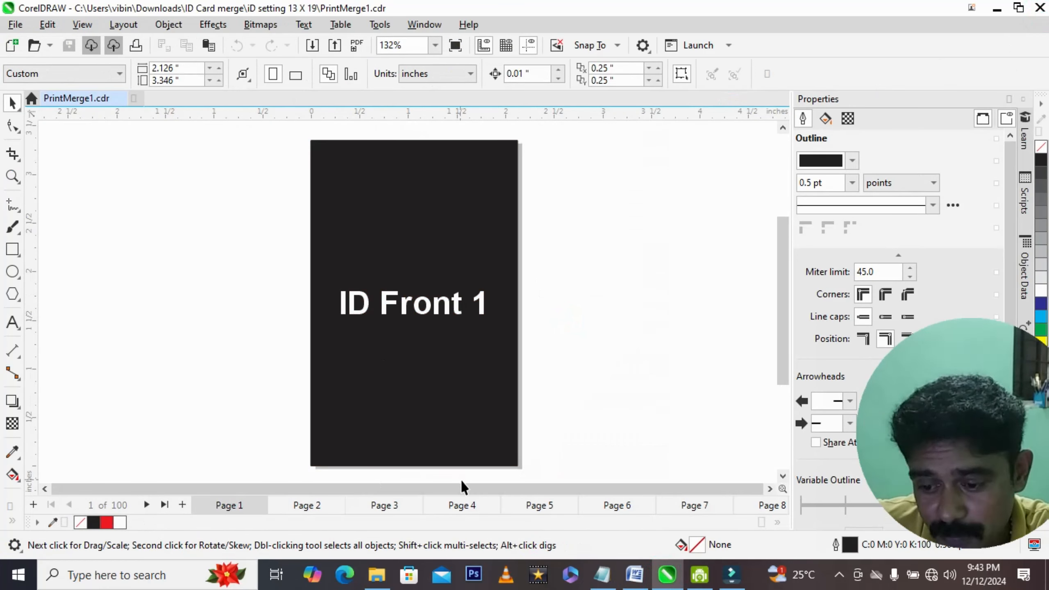
pyautogui.click(147, 505)
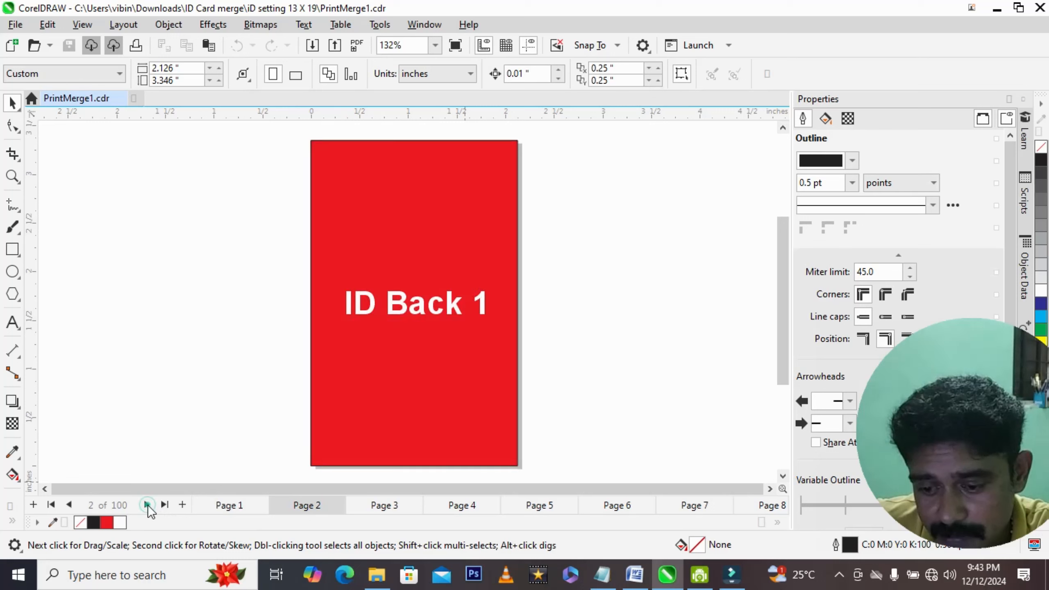
pyautogui.click(146, 506)
pyautogui.click(147, 505)
pyautogui.click(147, 505)
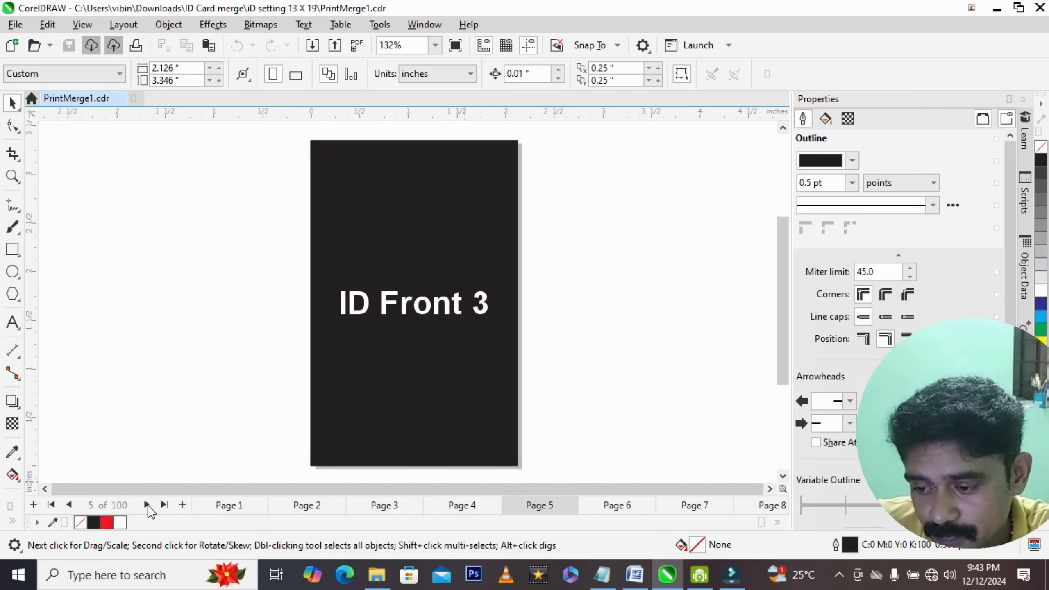
pyautogui.click(147, 506)
pyautogui.click(146, 505)
pyautogui.click(147, 505)
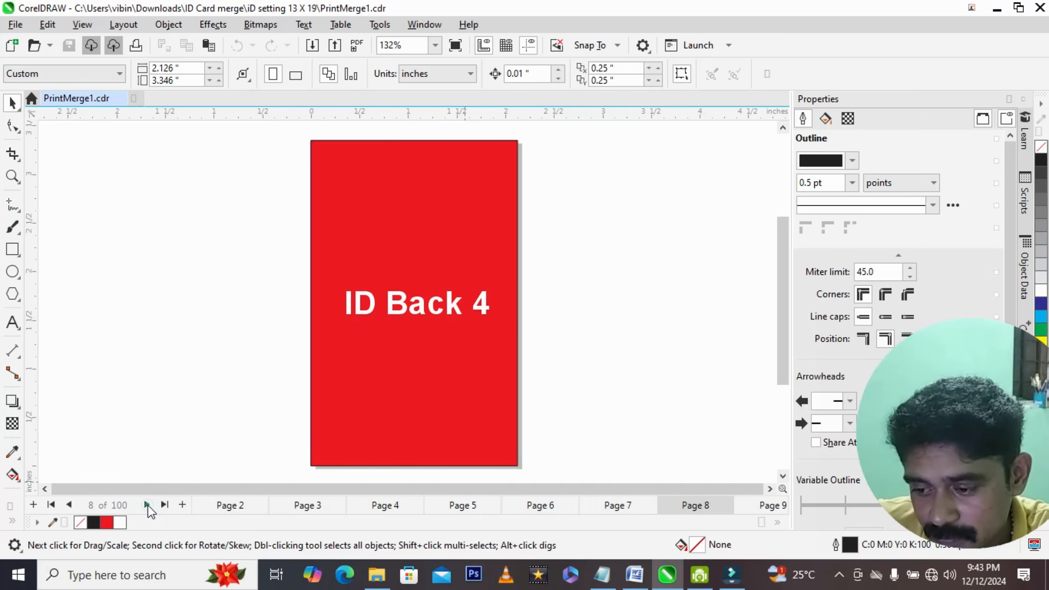
pyautogui.click(147, 505)
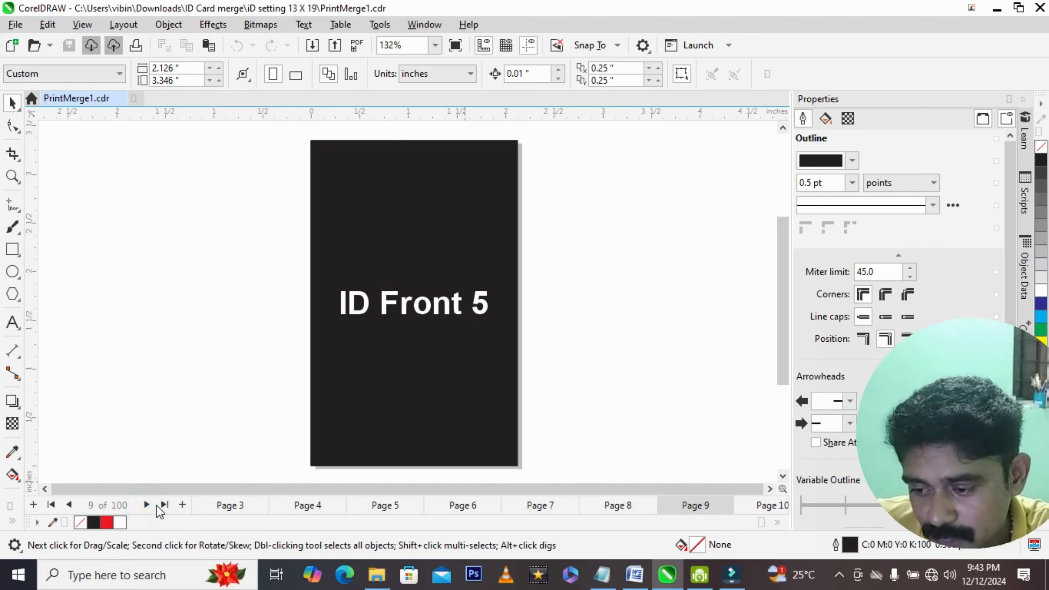
pyautogui.click(147, 505)
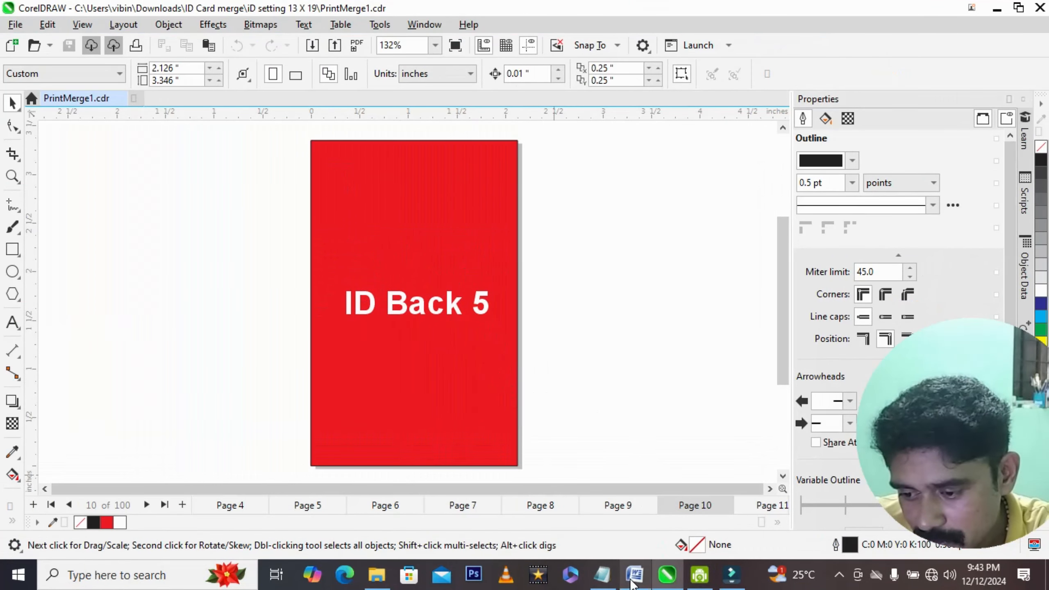
# Step: Switch to Microsoft Word and examine the start of the back page sequence, highlighting its first number, 10
pyautogui.click(631, 581)
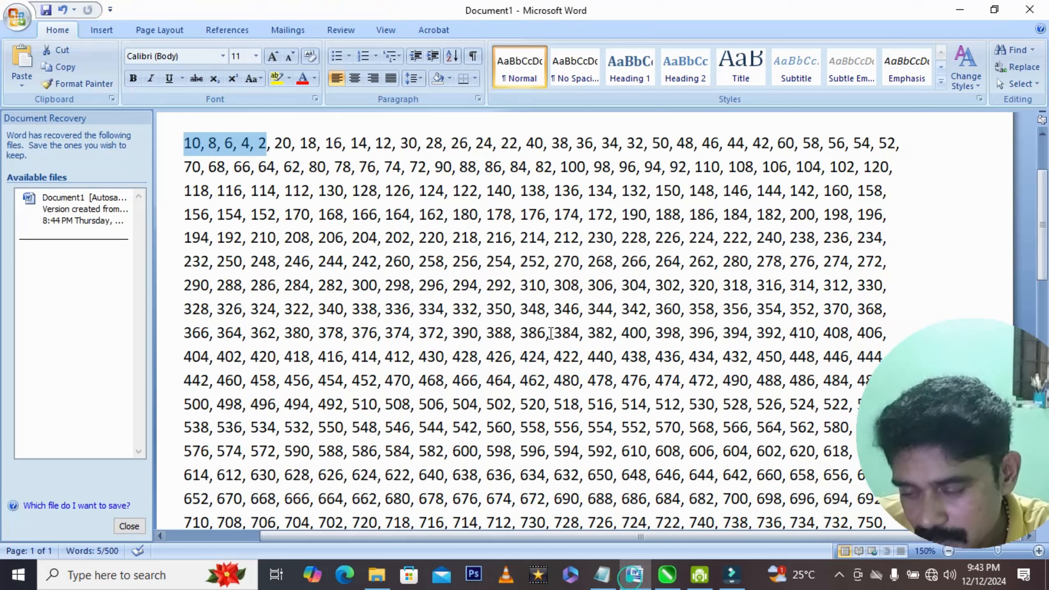
pyautogui.click(278, 213)
pyautogui.click(195, 143)
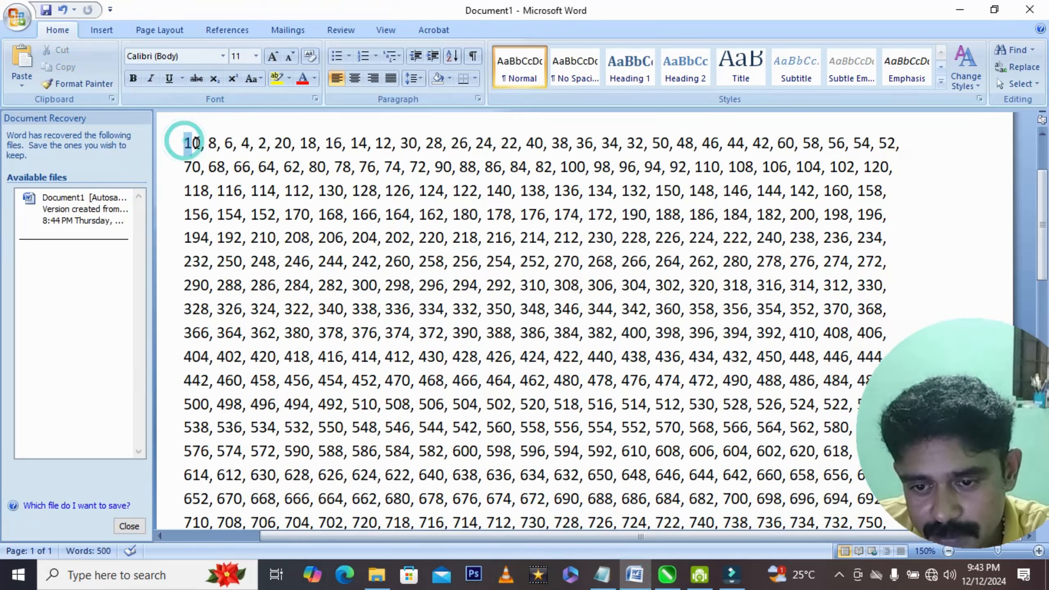
pyautogui.moveTo(197, 142); pyautogui.dragTo(198, 143)
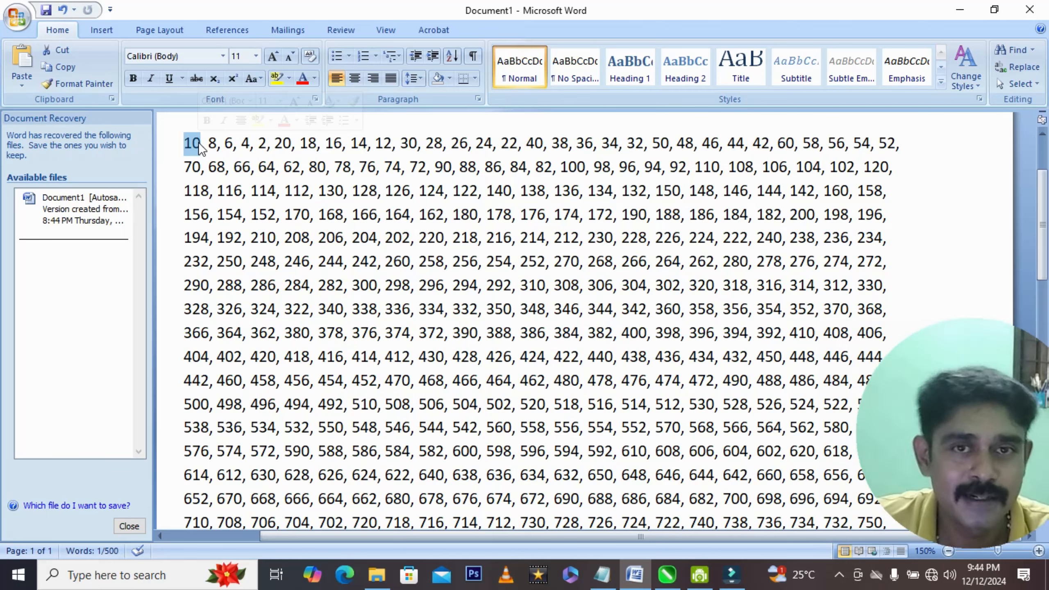
pyautogui.click(260, 191)
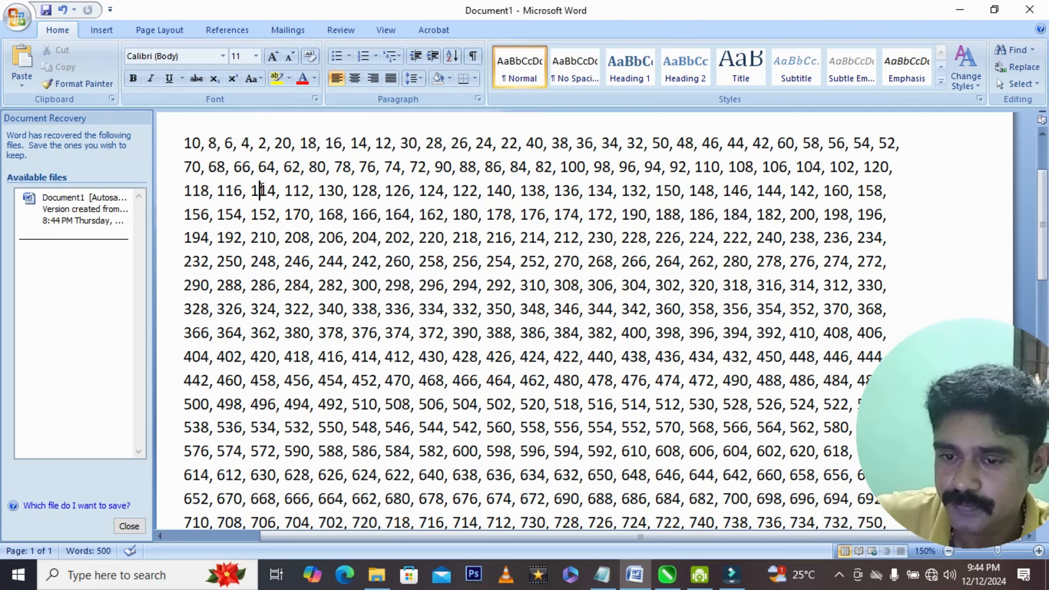
pyautogui.click(260, 190)
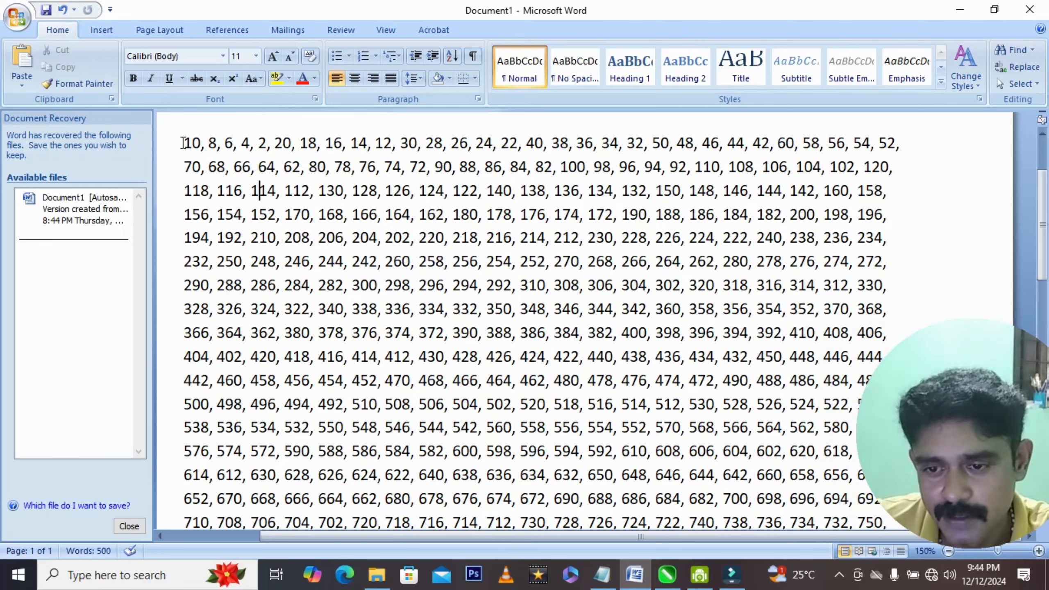
pyautogui.click(471, 235)
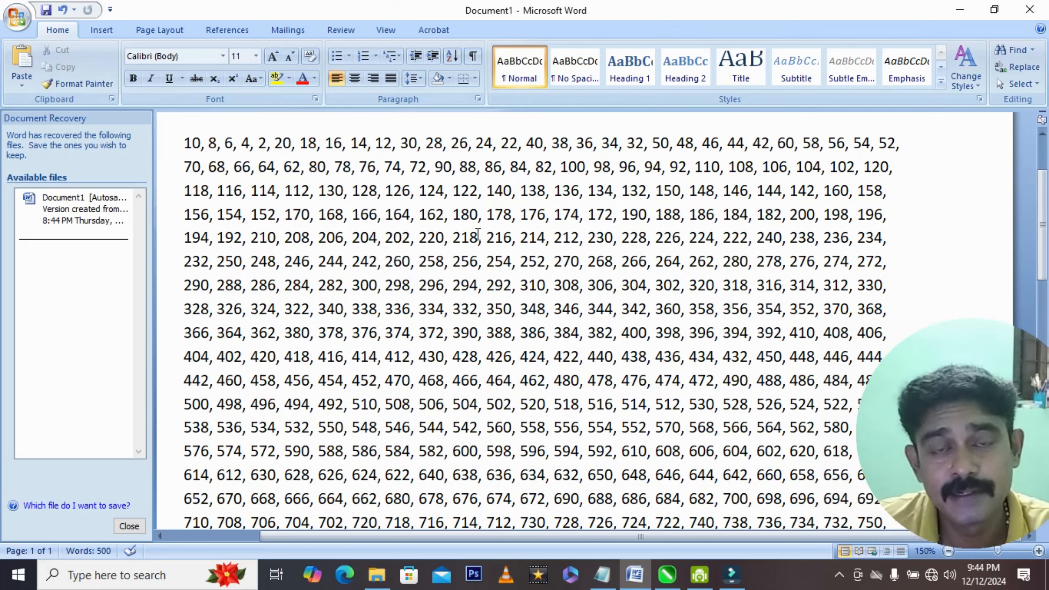
pyautogui.click(477, 232)
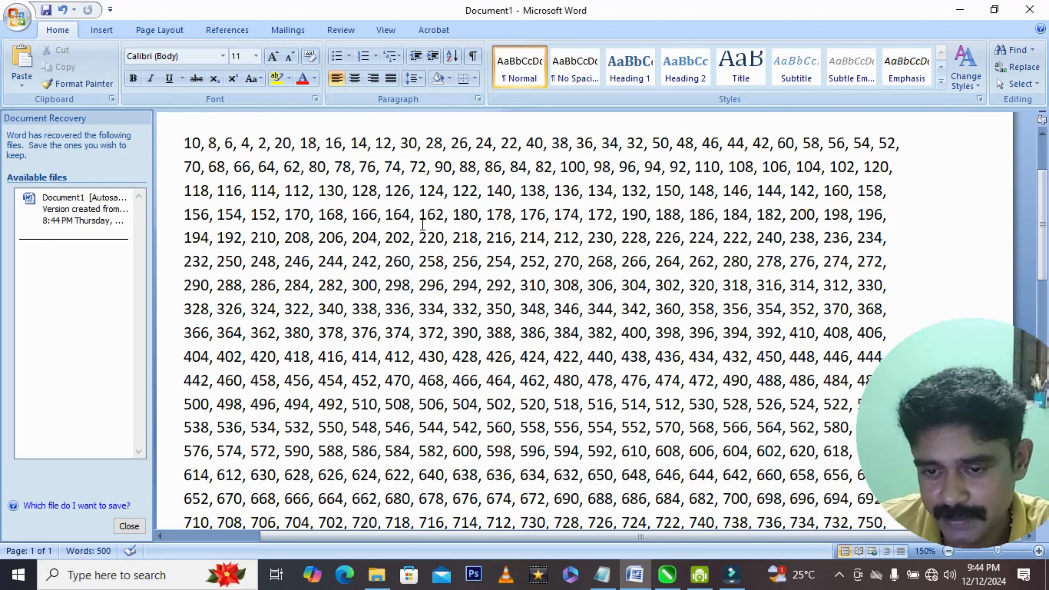
pyautogui.click(367, 237)
pyautogui.click(184, 144)
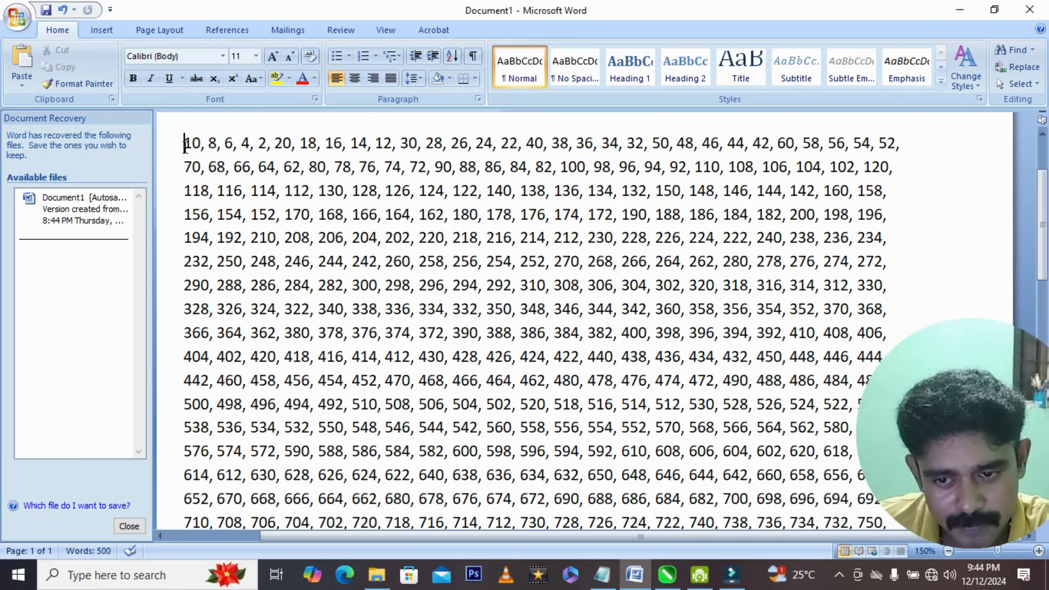
pyautogui.click(184, 145)
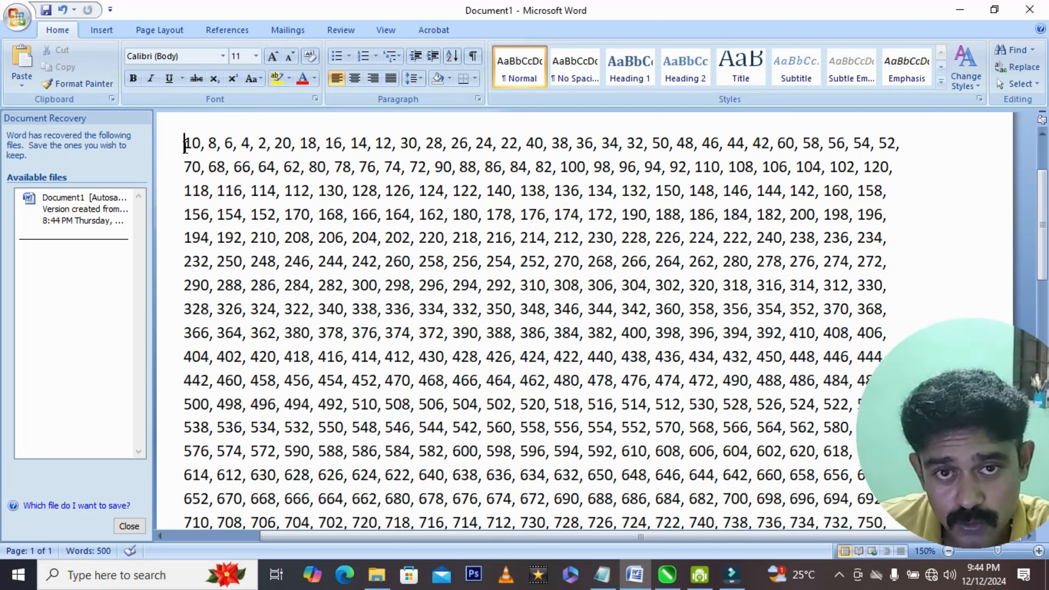
# Step: Find page 100 in the even number sequence and trace its group of five through to 92
pyautogui.click(605, 239)
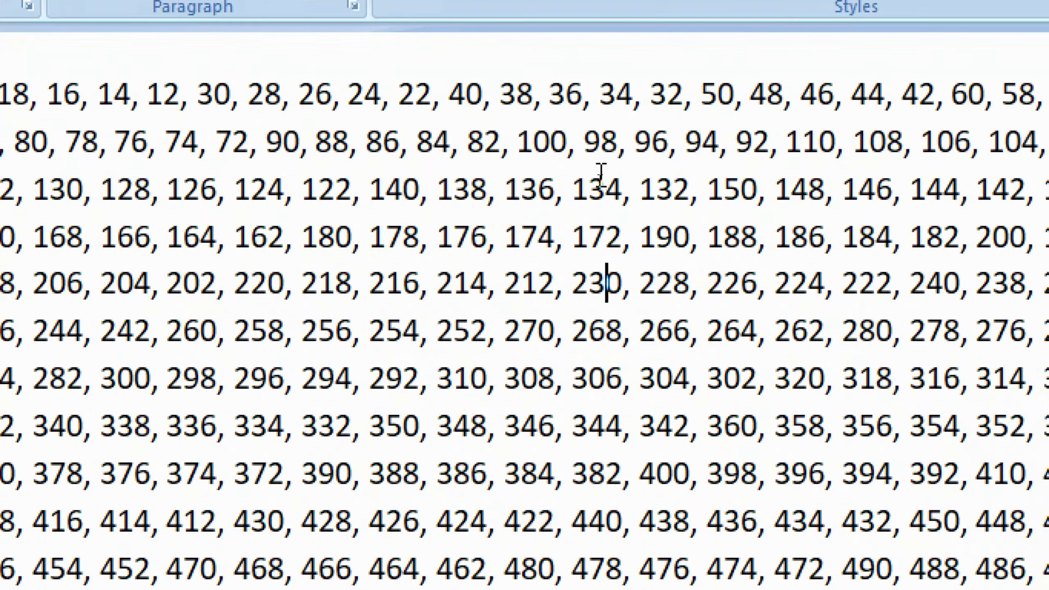
pyautogui.click(551, 143)
pyautogui.moveTo(446, 142); pyautogui.dragTo(567, 159)
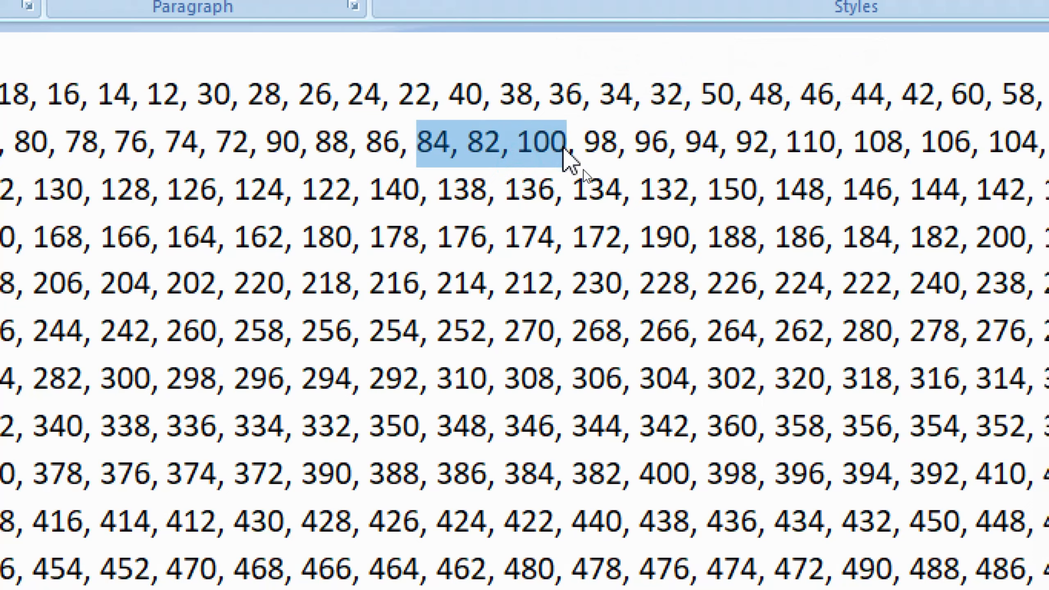
pyautogui.click(567, 144)
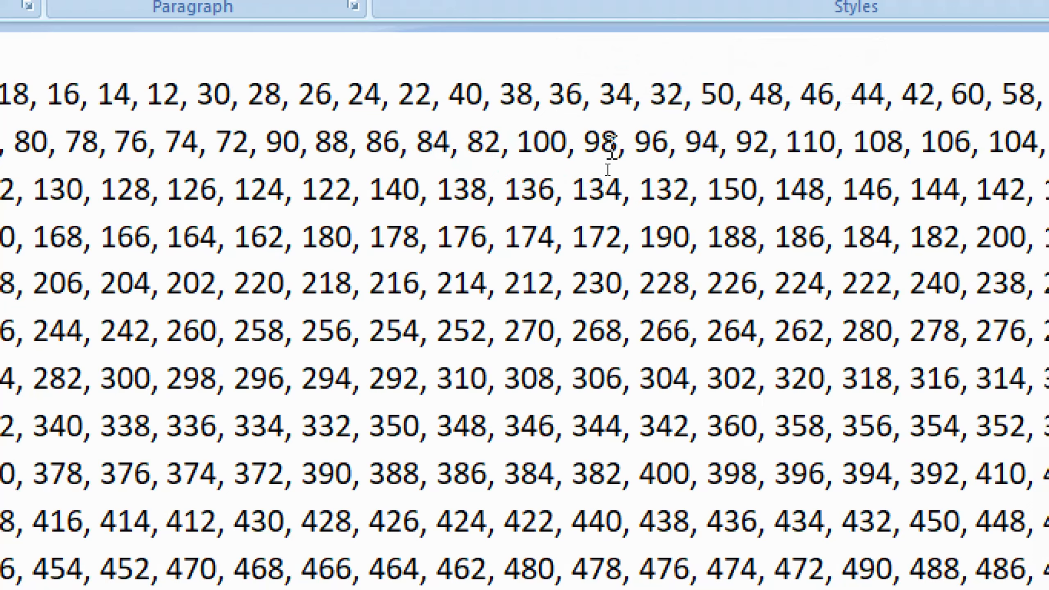
pyautogui.click(607, 147)
pyautogui.click(672, 146)
pyautogui.click(686, 145)
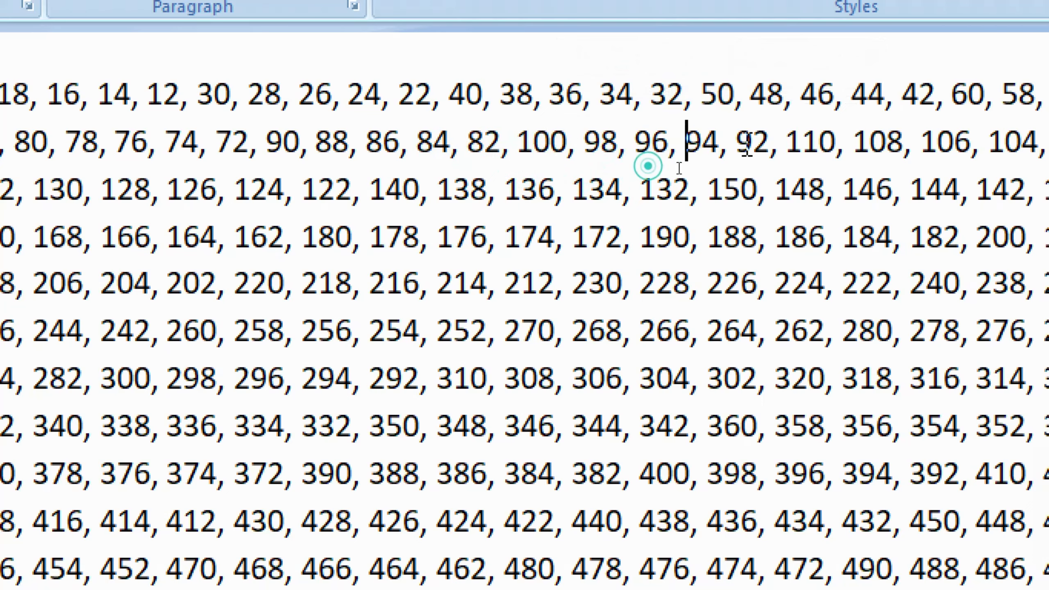
pyautogui.click(754, 145)
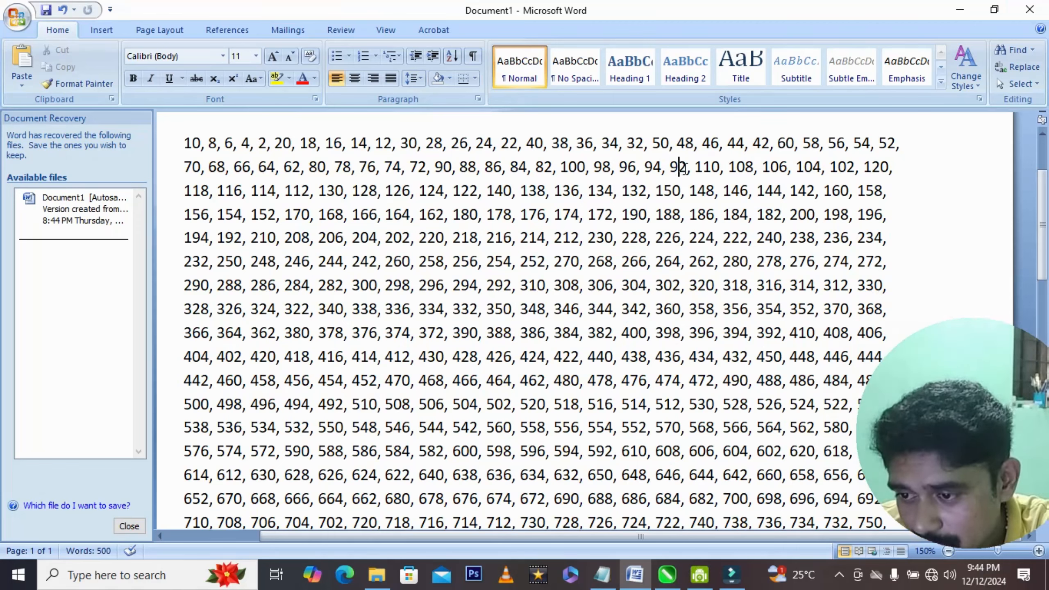
# Step: Select the back page numbers from the initial 10 through 92 and copy them
pyautogui.moveTo(683, 167); pyautogui.dragTo(496, 141)
pyautogui.click(552, 167)
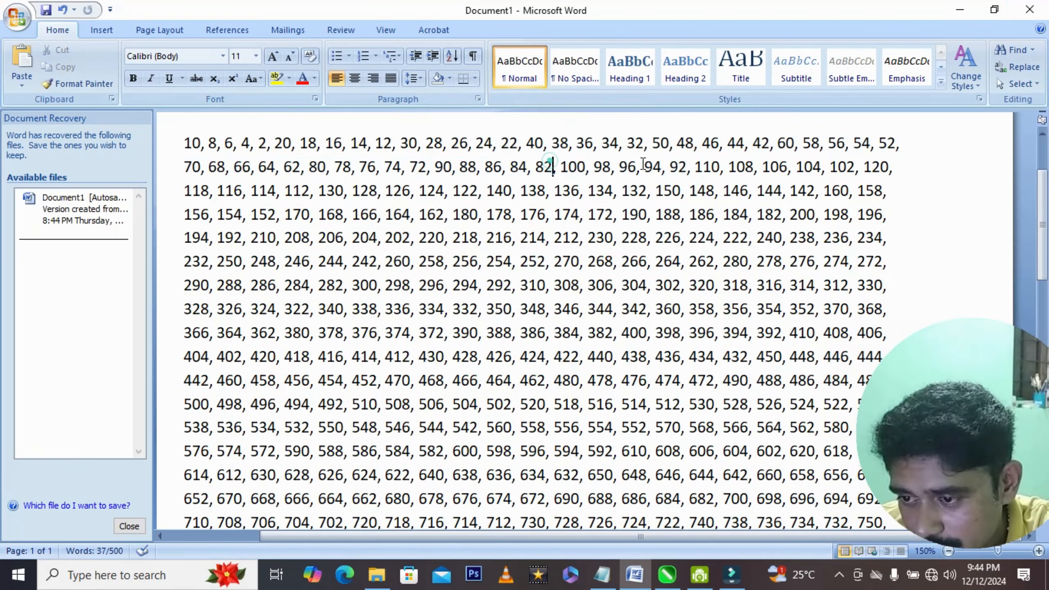
pyautogui.moveTo(687, 166); pyautogui.dragTo(184, 142)
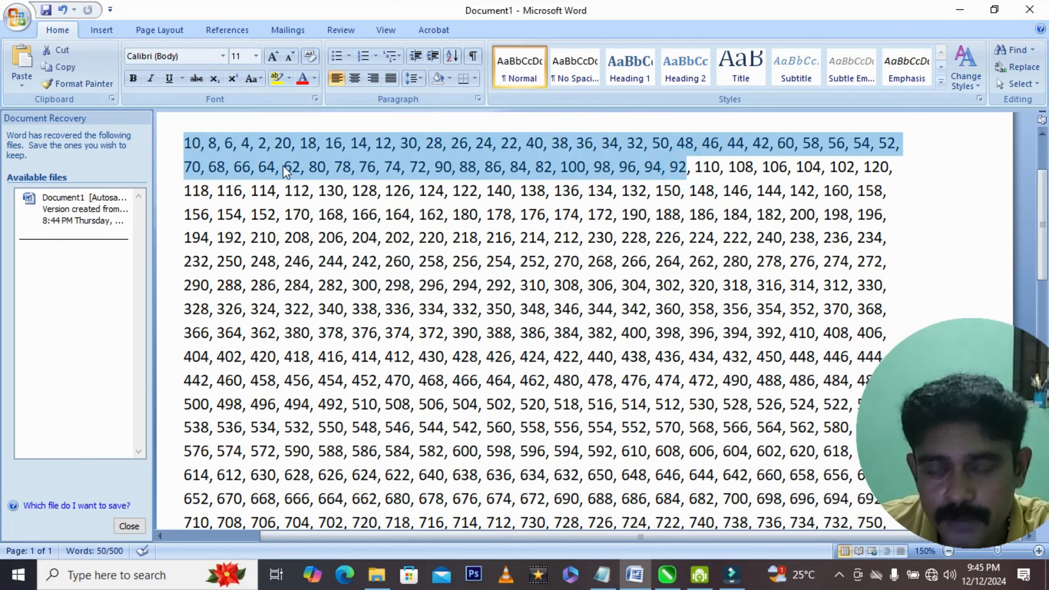
pyautogui.rightClick(330, 146)
pyautogui.click(374, 173)
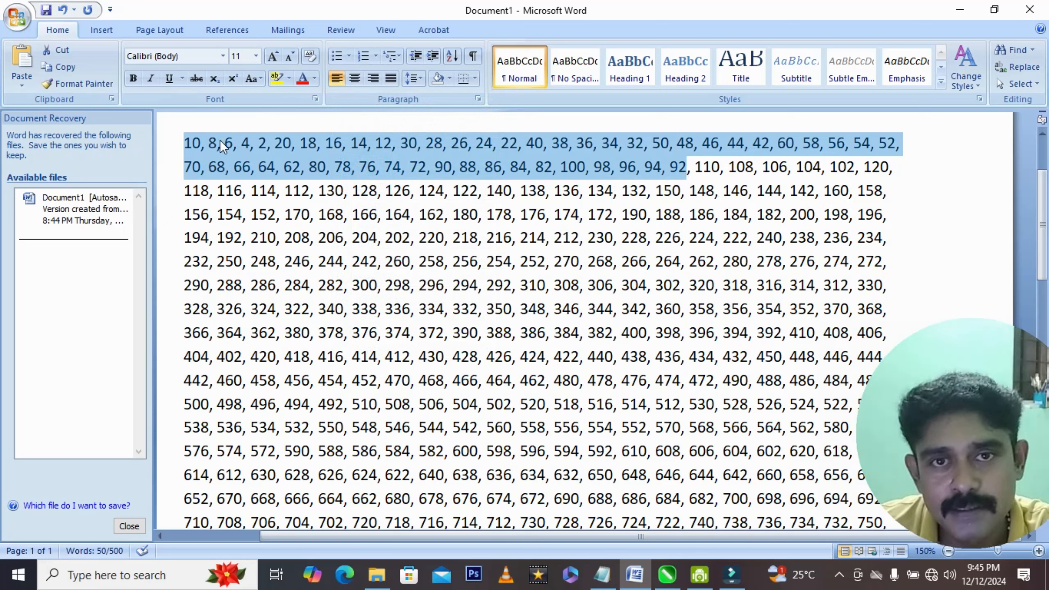
# Step: Recheck where the 100-page sequence ends by highlighting the group 100, 98, 96, 94, 92
pyautogui.click(572, 171)
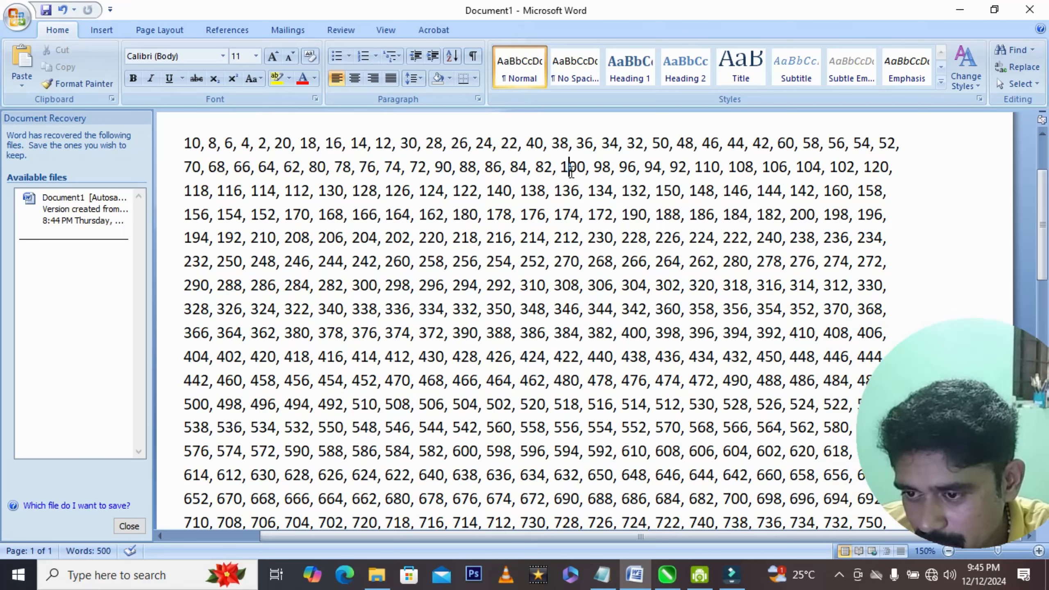
pyautogui.click(571, 192)
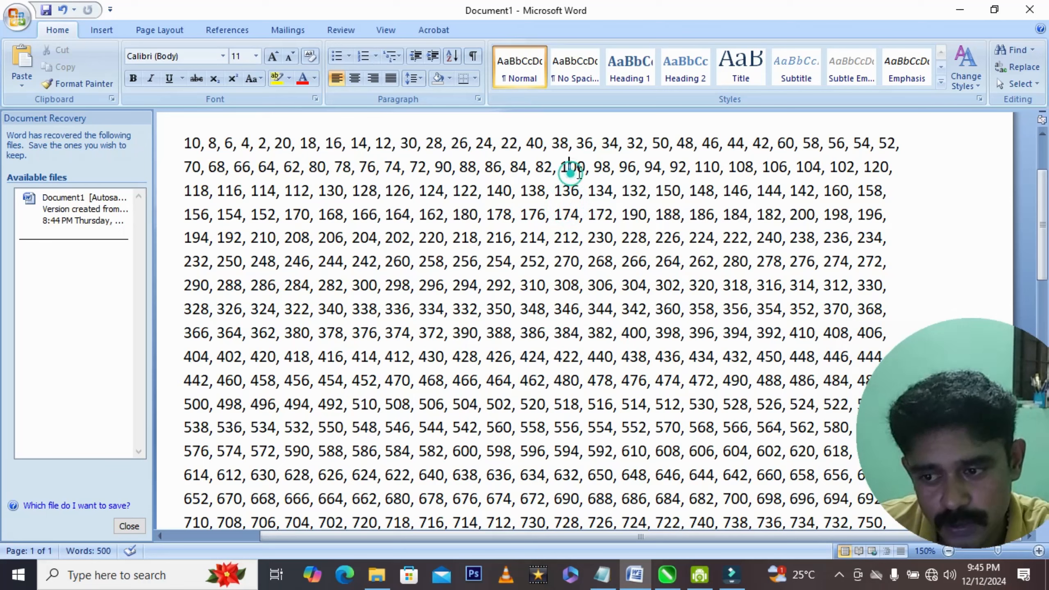
pyautogui.moveTo(559, 170); pyautogui.dragTo(476, 166)
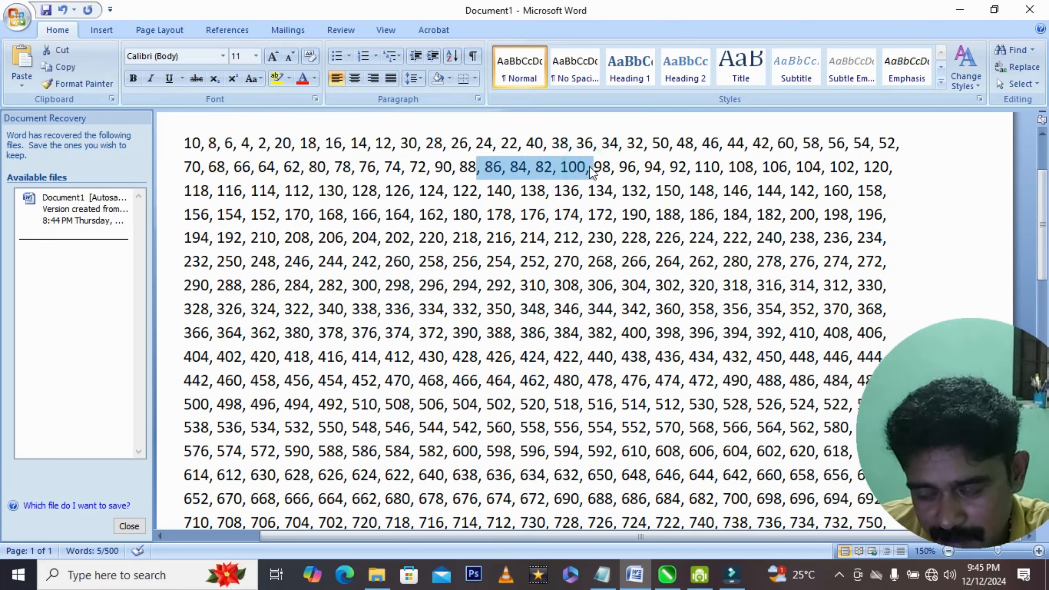
pyautogui.click(602, 165)
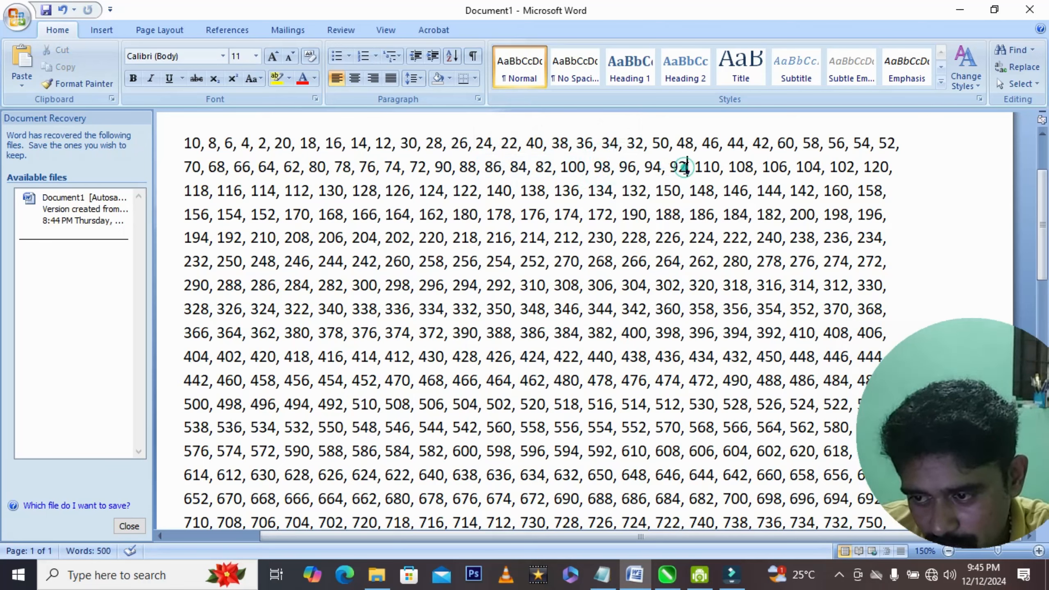
pyautogui.moveTo(687, 168); pyautogui.dragTo(570, 176)
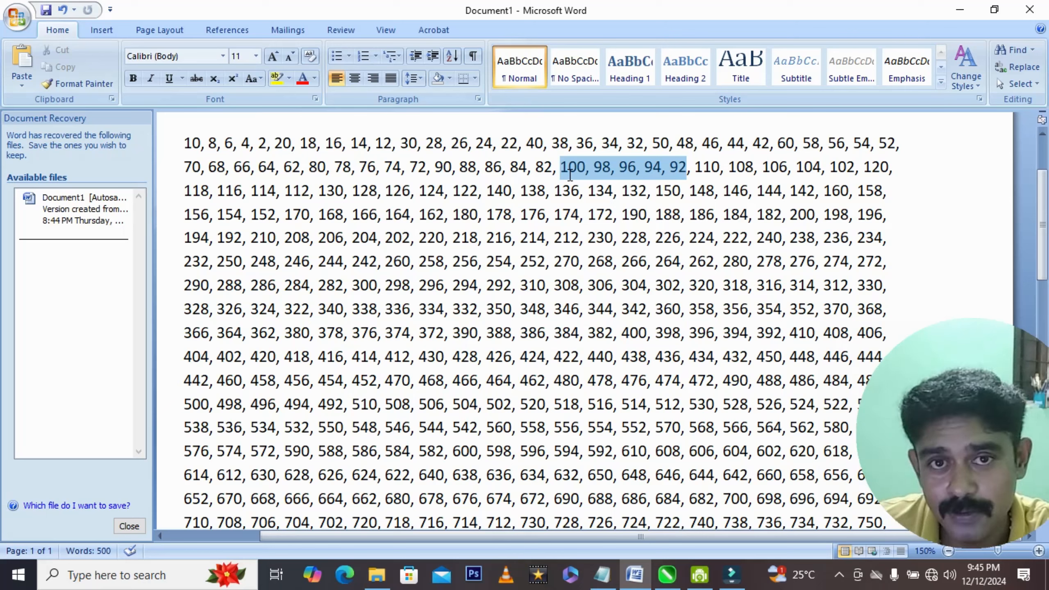
# Step: Reselect the sequence from the first number, 10, through 92 and copy it as the back page range
pyautogui.moveTo(570, 176); pyautogui.dragTo(197, 150)
pyautogui.rightClick(197, 149)
pyautogui.click(225, 176)
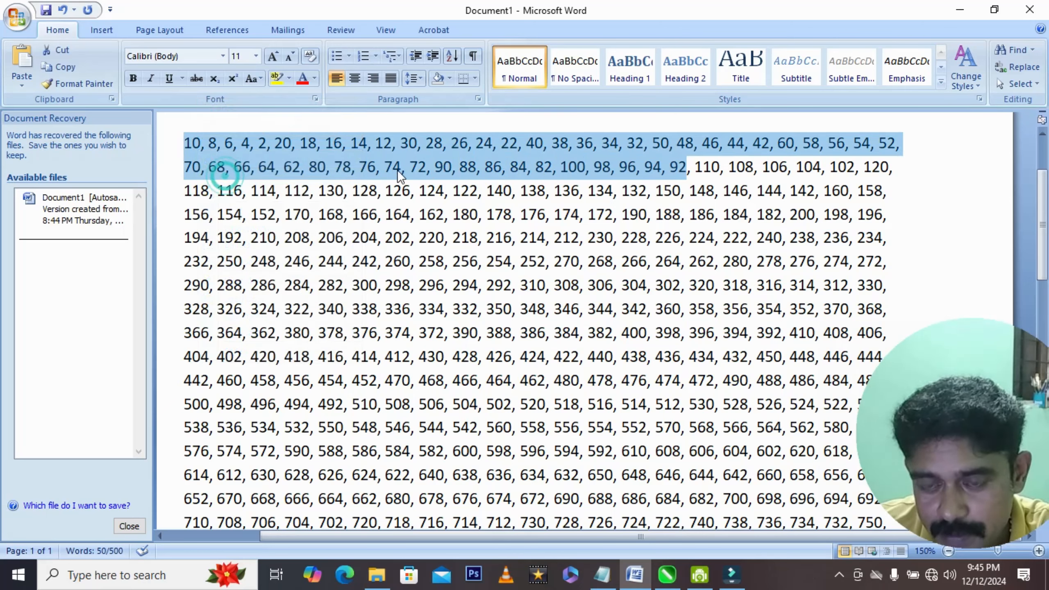
# Step: Switch to CorelDRAW and paste the copied back page sequence as the page range in the print preview's print options
pyautogui.hotkey('alt', 'Tab')
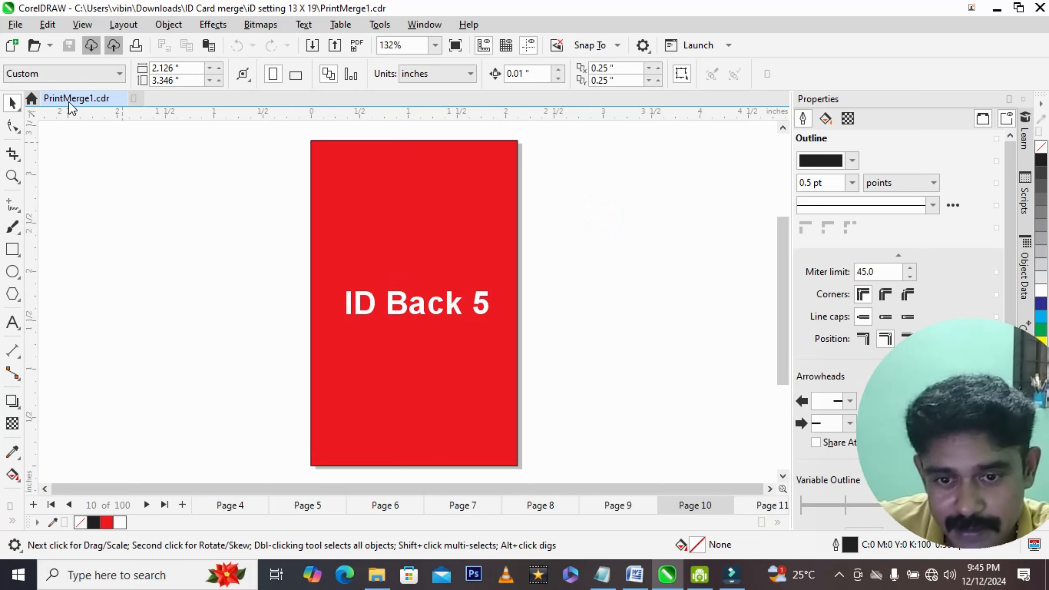
pyautogui.click(16, 24)
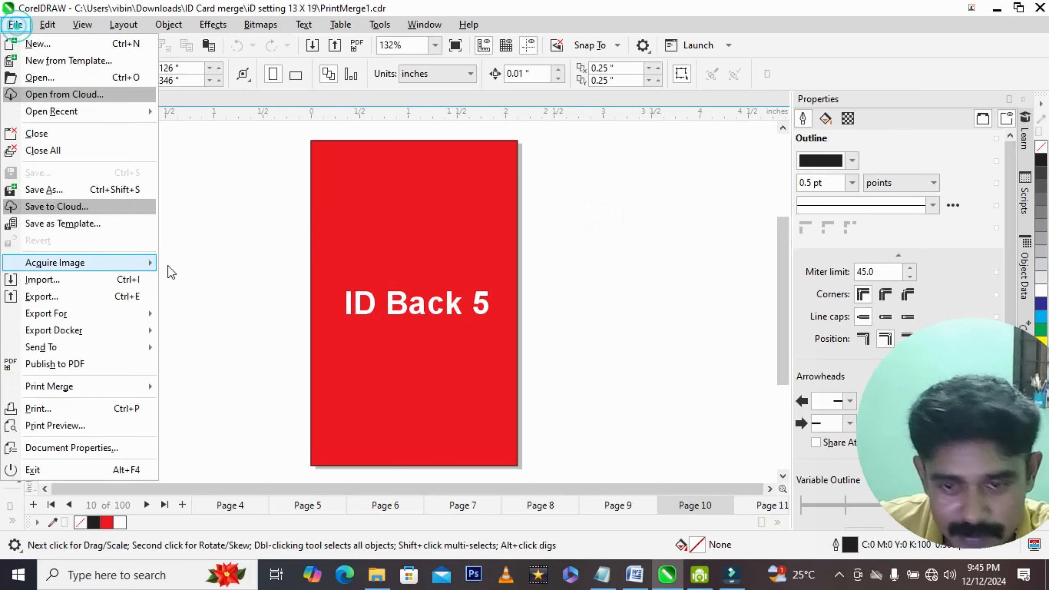
pyautogui.click(69, 426)
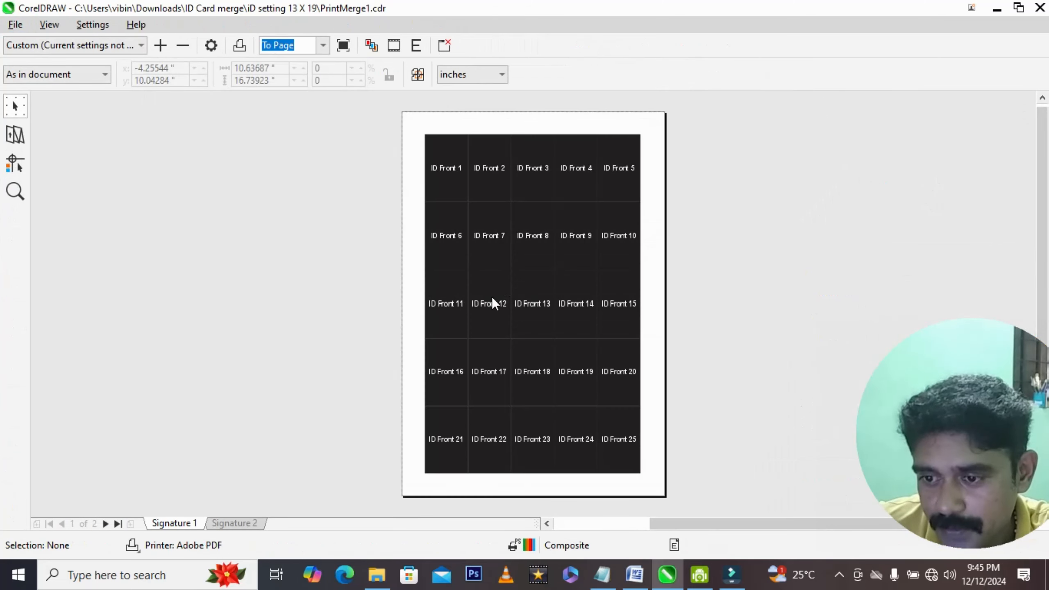
pyautogui.click(215, 51)
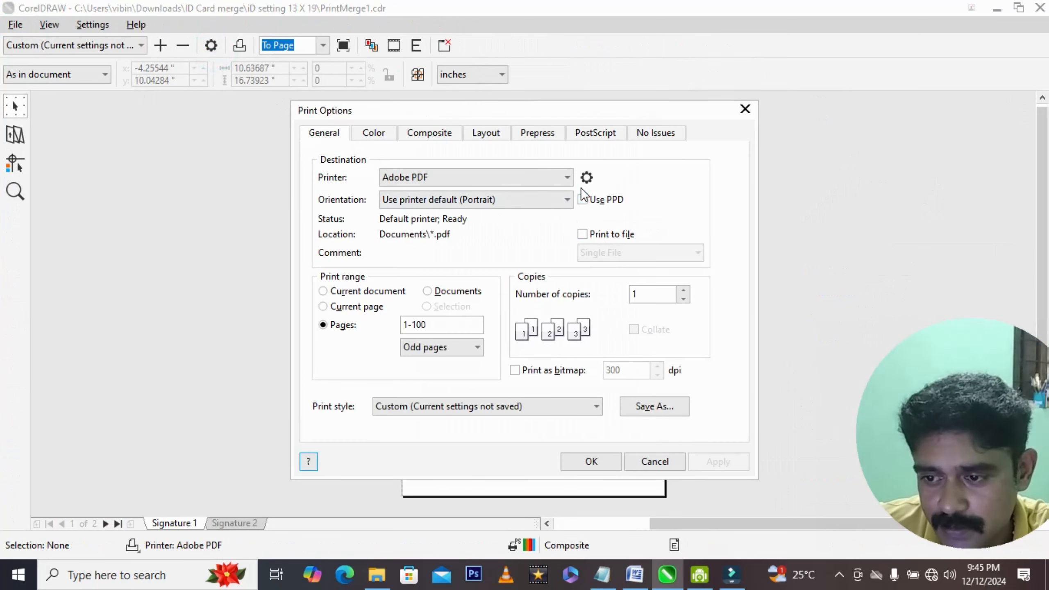
pyautogui.doubleClick(447, 325)
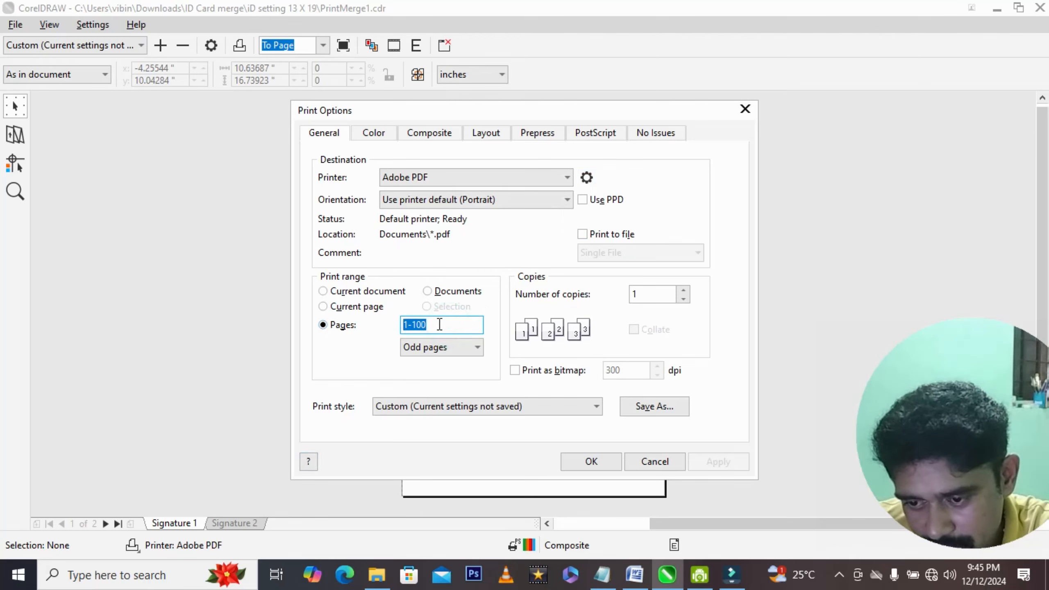
pyautogui.hotkey('ctrl', 'v')
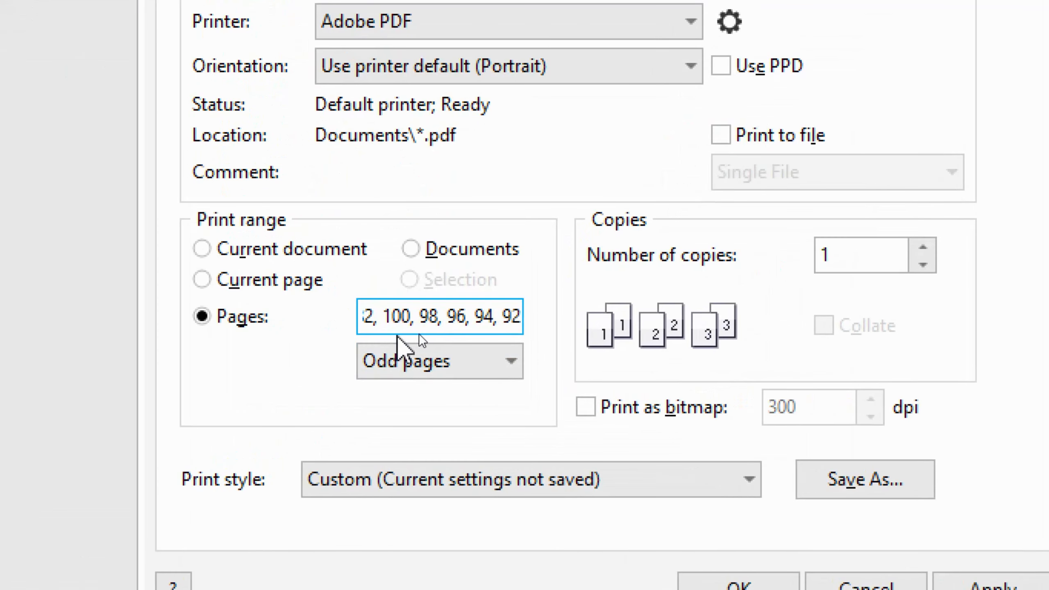
# Step: Check the pasted page range by stepping back through its numbers from the final group 100, 98, 96, 94, 92
pyautogui.moveTo(386, 316); pyautogui.dragTo(522, 316)
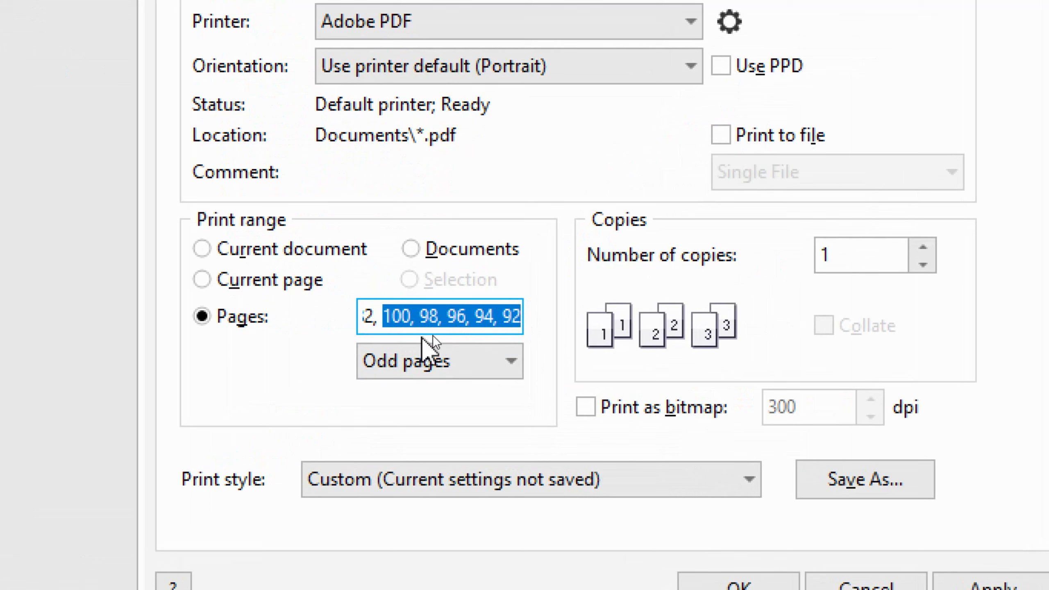
pyautogui.click(395, 316)
pyautogui.press('Left')
pyautogui.press('Left')
pyautogui.press('Left')
pyautogui.press('Left')
pyautogui.press('Left')
pyautogui.press('Left')
pyautogui.press('Left')
pyautogui.press('Left')
pyautogui.press('Left')
pyautogui.press('Left')
pyautogui.press('Left')
pyautogui.press('Left')
pyautogui.press('Left')
pyautogui.press('Left')
pyautogui.press('Left')
pyautogui.press('Left')
pyautogui.press('Left')
pyautogui.press('Left')
pyautogui.press('Left')
pyautogui.press('Left')
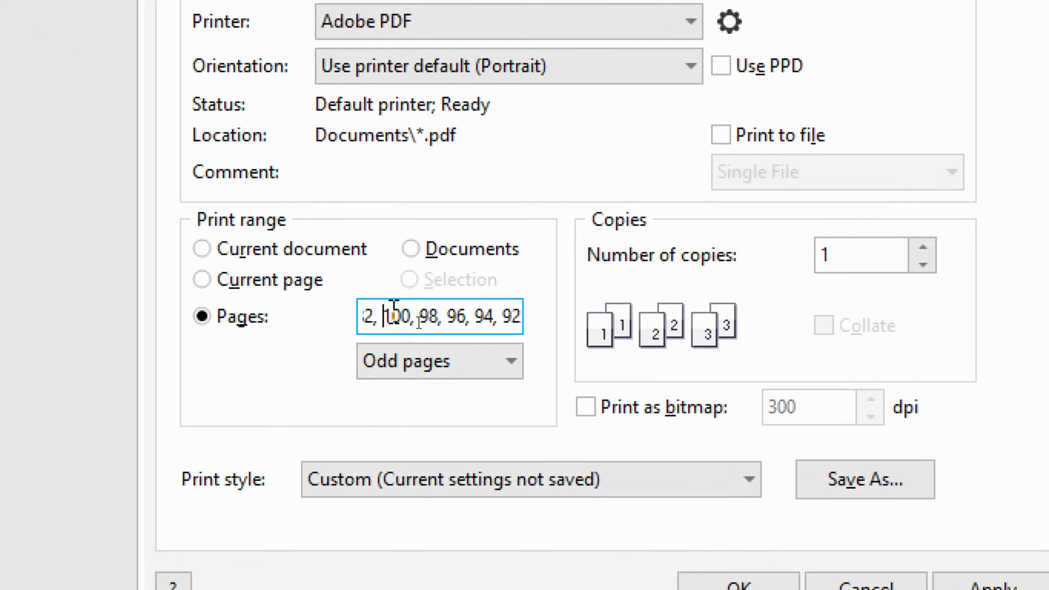
pyautogui.press('Left')
pyautogui.press('Left')
pyautogui.press('Left')
pyautogui.press('Left')
pyautogui.press('Left')
pyautogui.press('Left')
pyautogui.press('Left')
pyautogui.press('Left')
pyautogui.press('Left')
pyautogui.press('Left')
pyautogui.press('Left')
pyautogui.press('Left')
pyautogui.press('Left')
pyautogui.press('Left')
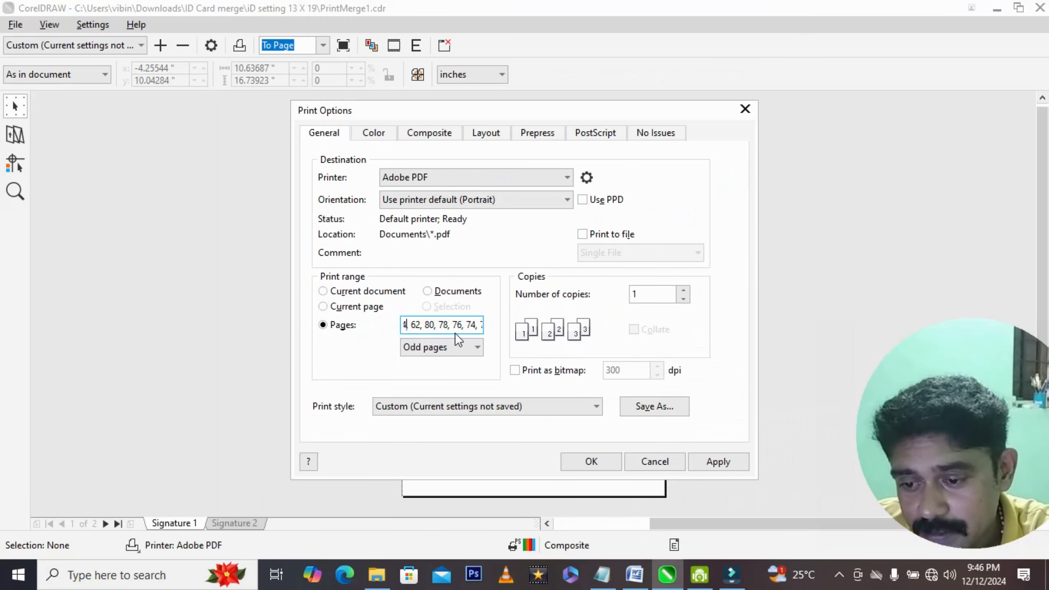
# Step: Try to apply the back page range with the Odd pages filter, then close the print options and print preview
pyautogui.click(727, 465)
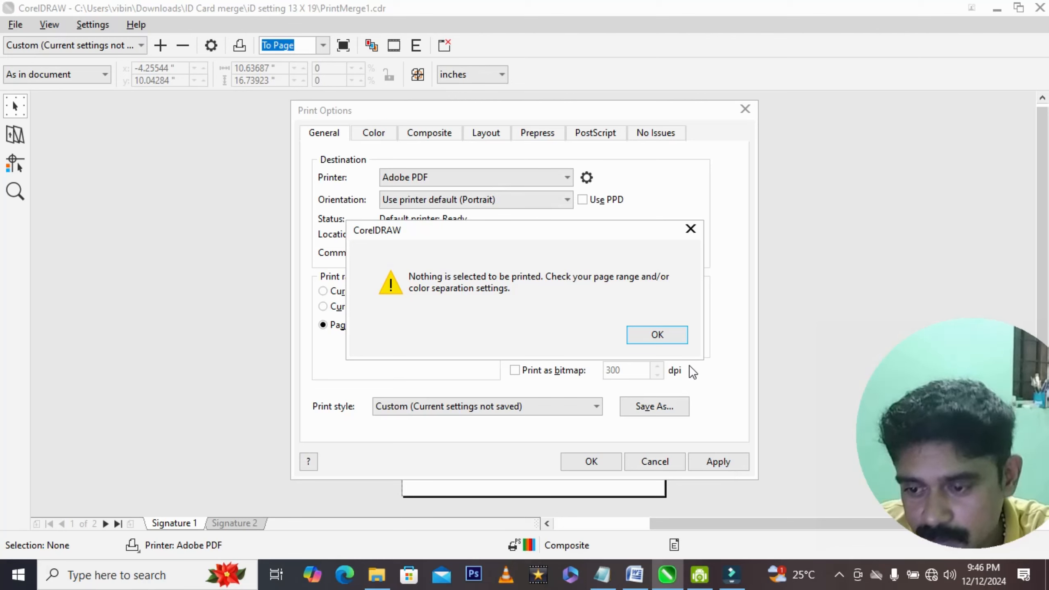
pyautogui.click(669, 334)
pyautogui.click(458, 327)
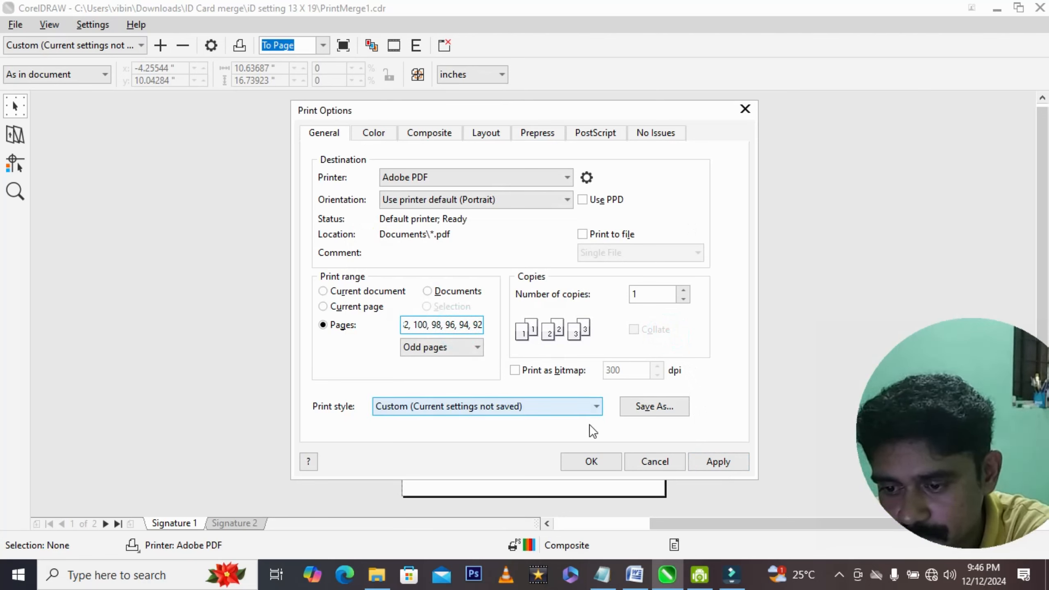
pyautogui.click(603, 461)
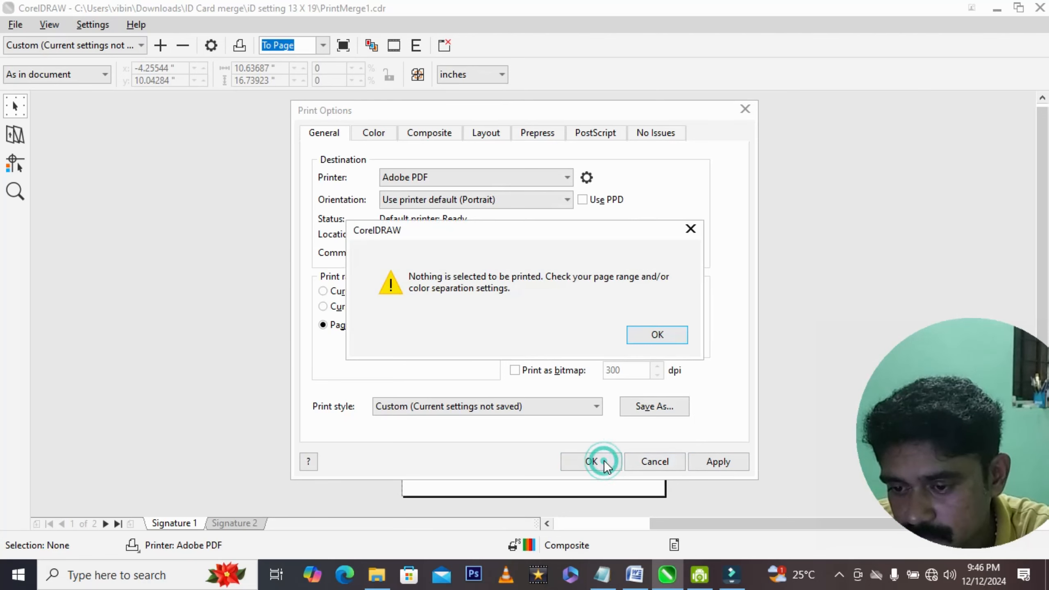
pyautogui.click(656, 340)
pyautogui.click(745, 110)
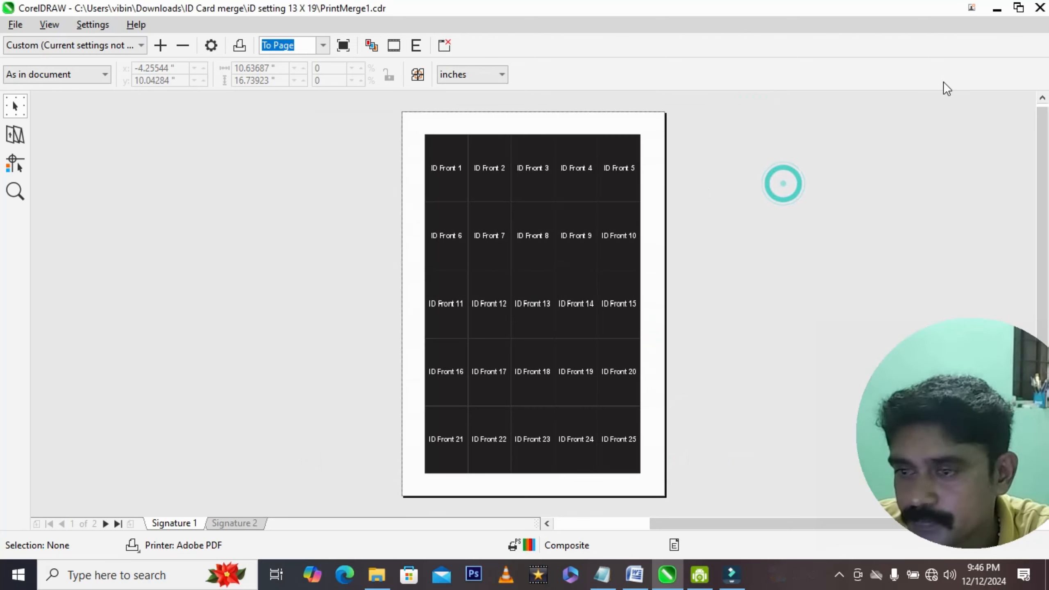
pyautogui.click(1040, 8)
pyautogui.click(628, 271)
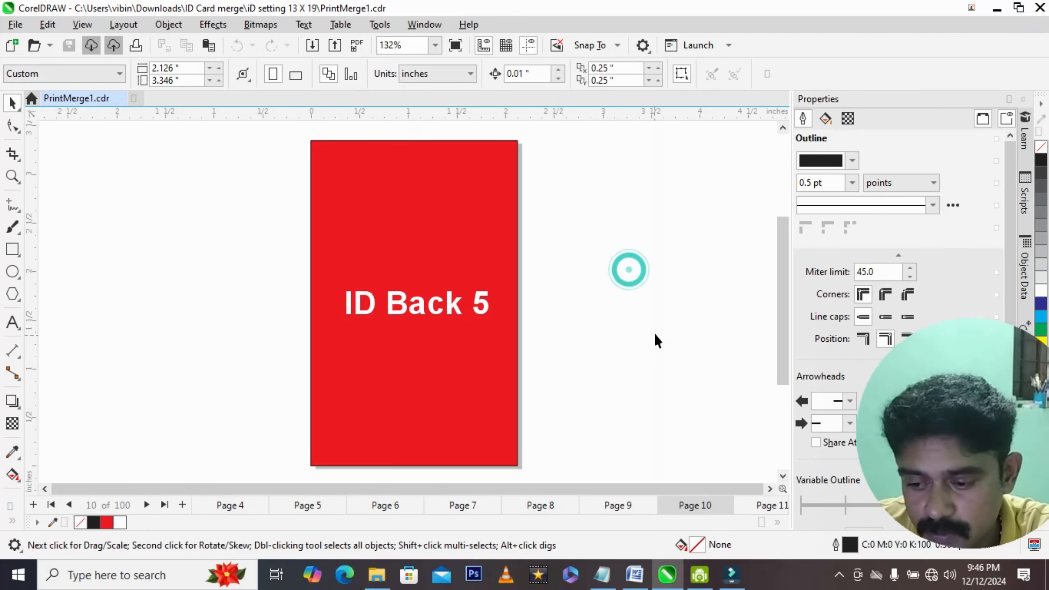
# Step: Reopen the print preview's print options and set the page filter to Even & Odd
pyautogui.click(15, 24)
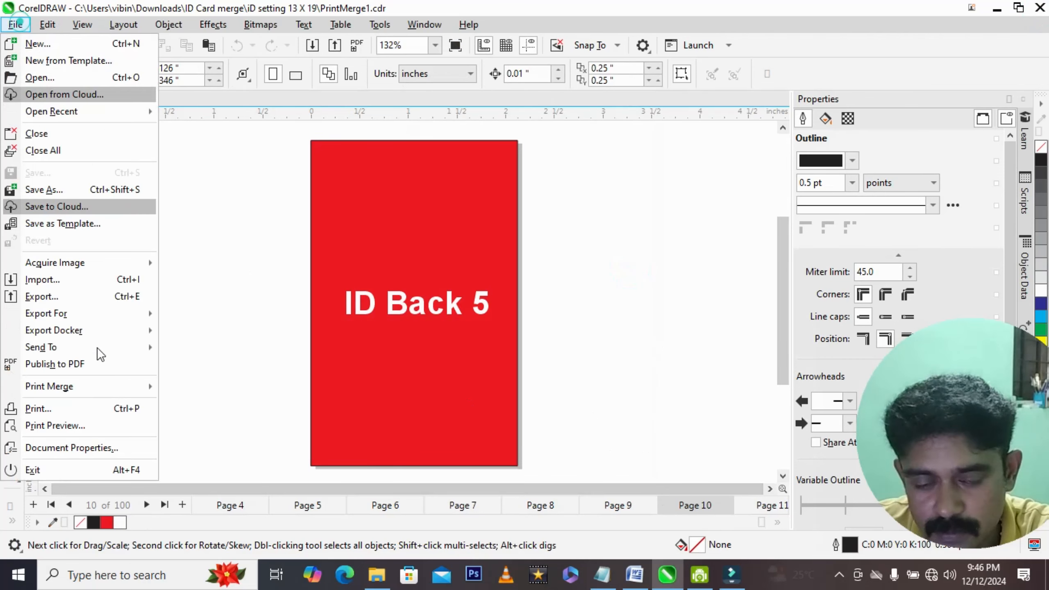
pyautogui.click(87, 426)
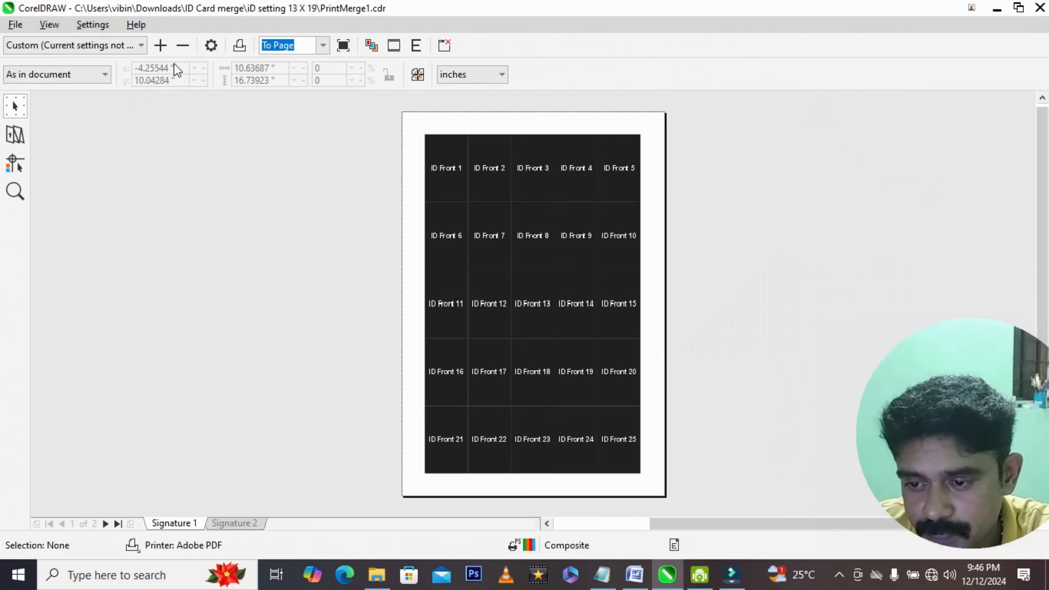
pyautogui.click(211, 45)
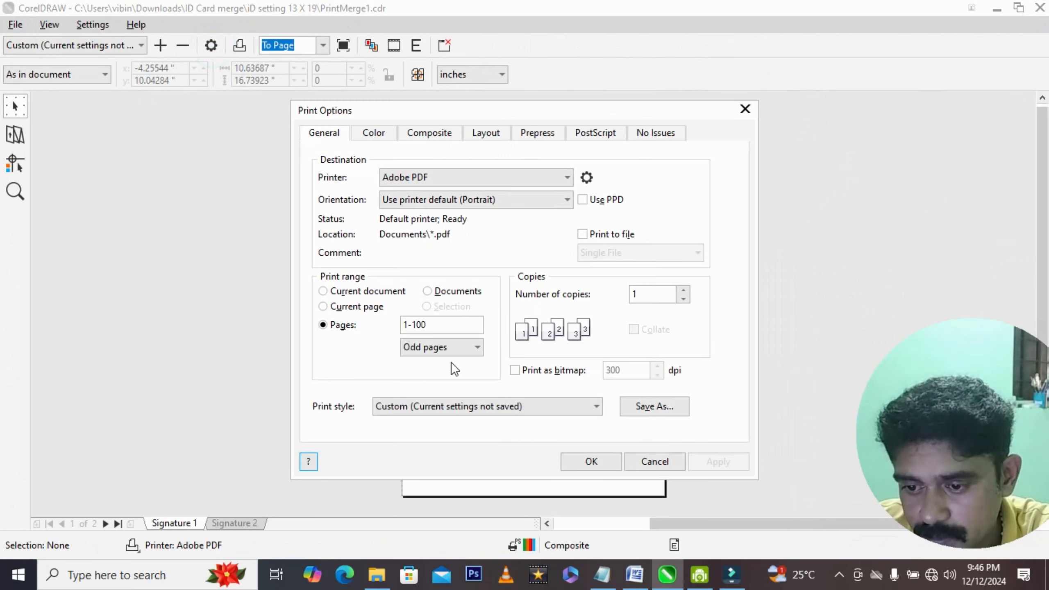
pyautogui.doubleClick(454, 325)
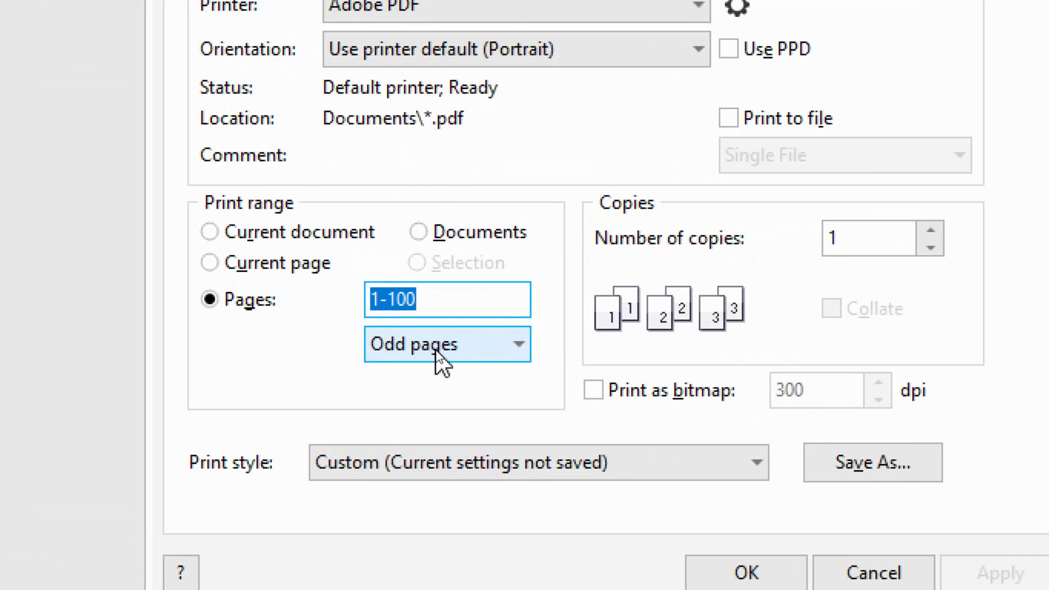
pyautogui.click(437, 349)
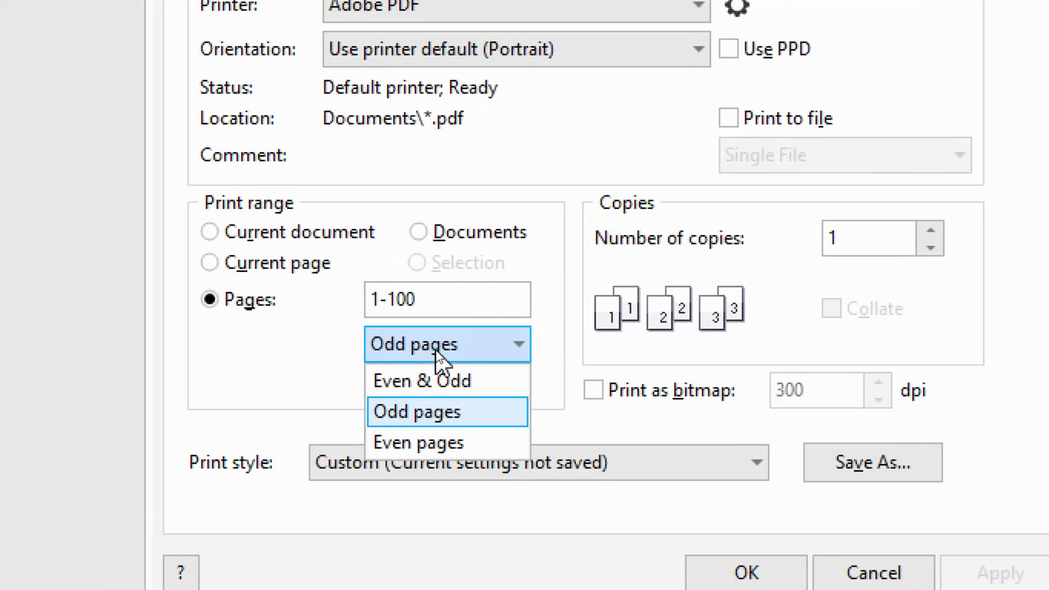
pyautogui.click(440, 380)
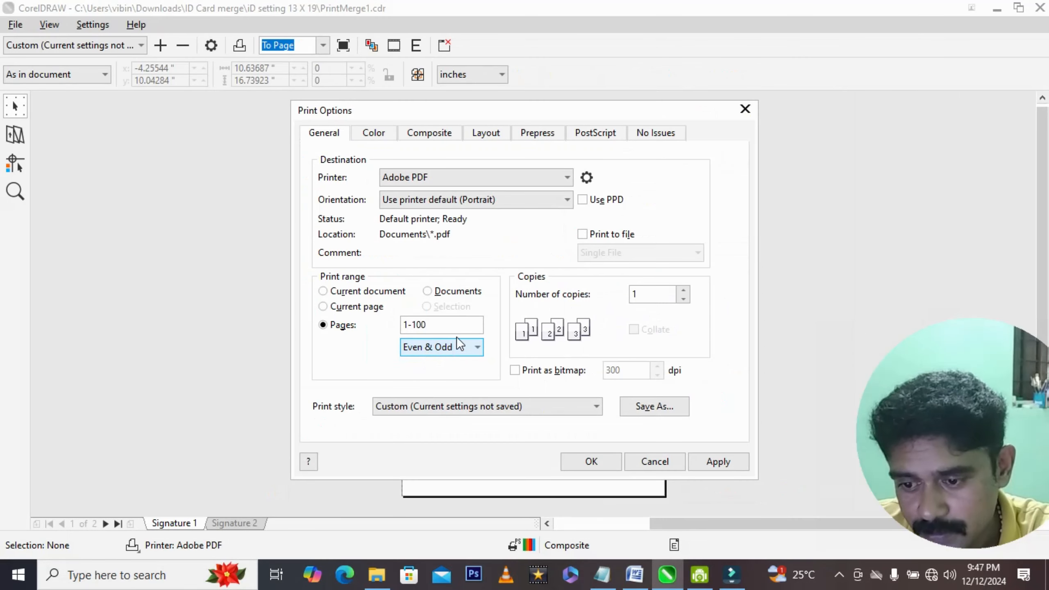
# Step: Replace the 1-100 page range with the copied back page sequence ending in 92 and apply the print options
pyautogui.doubleClick(450, 321)
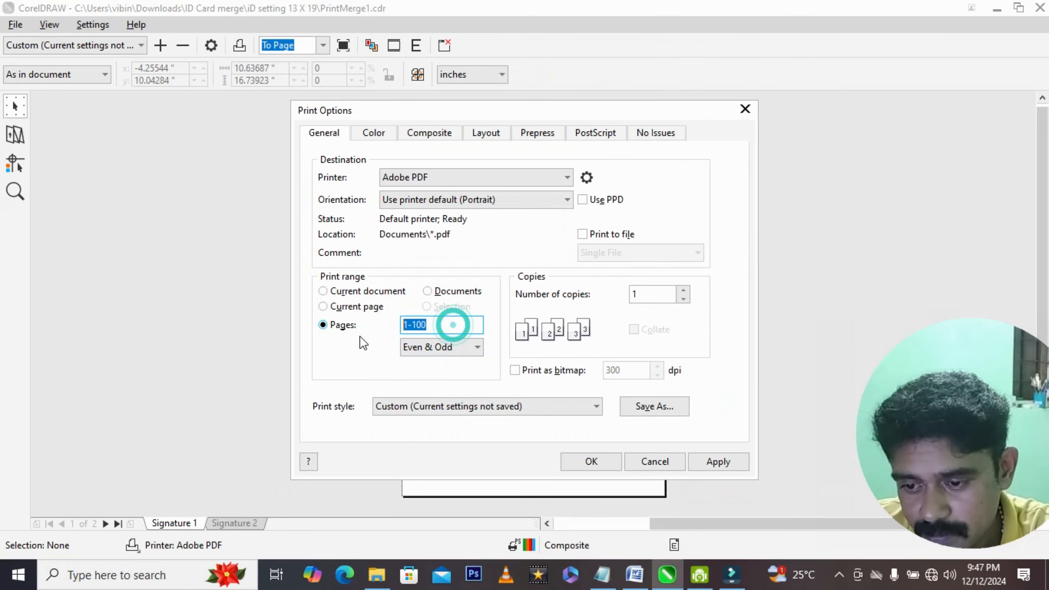
pyautogui.hotkey('ctrl', 'v')
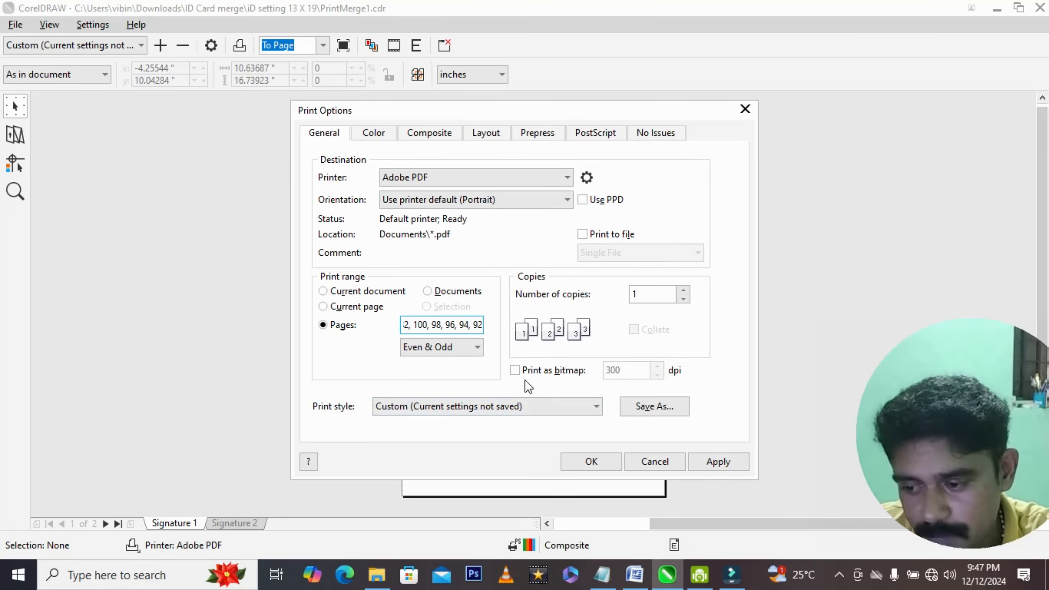
pyautogui.click(713, 463)
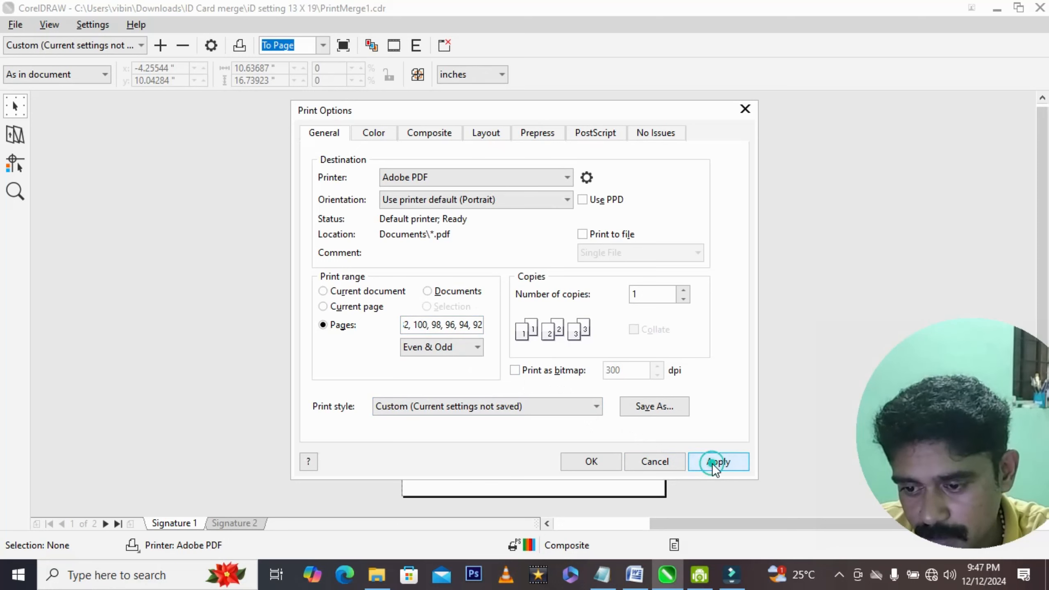
pyautogui.click(584, 464)
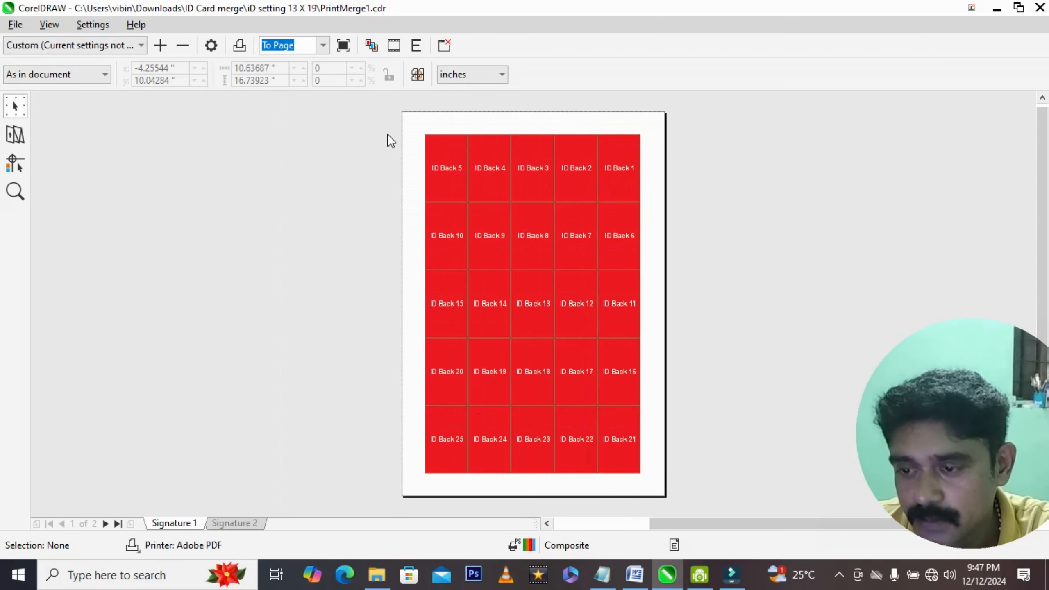
# Step: Print the back sheets to a PDF named Back side in the iD setting 13 X 19 folder
pyautogui.click(240, 45)
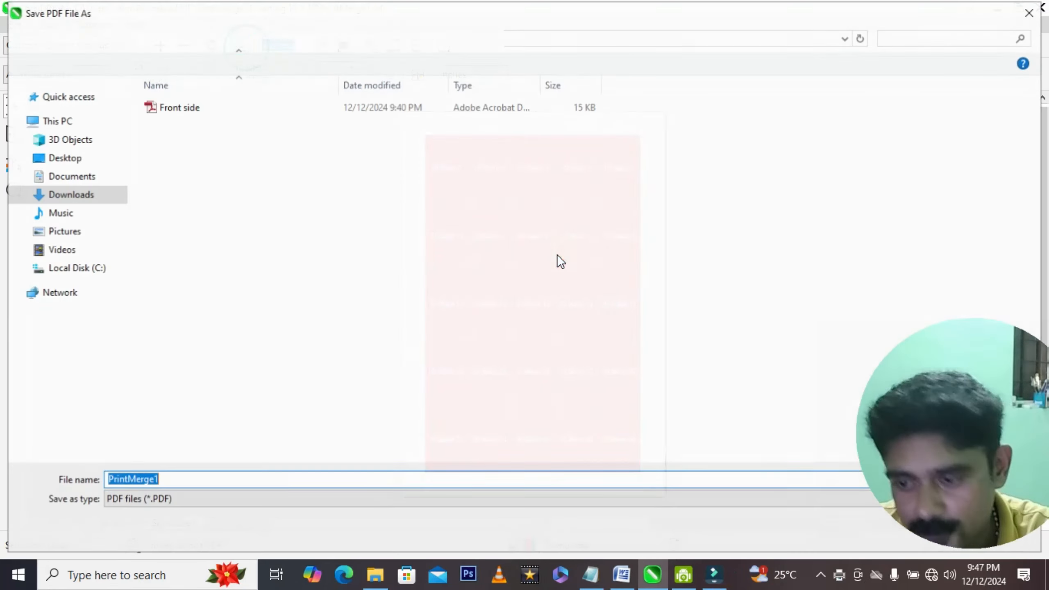
pyautogui.write('B')
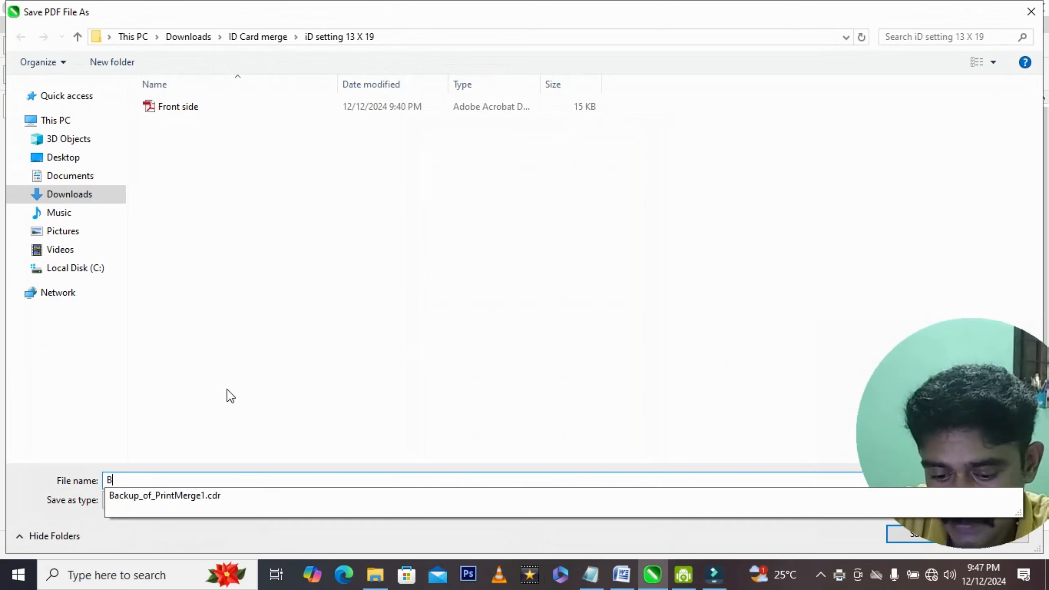
pyautogui.write('ack ')
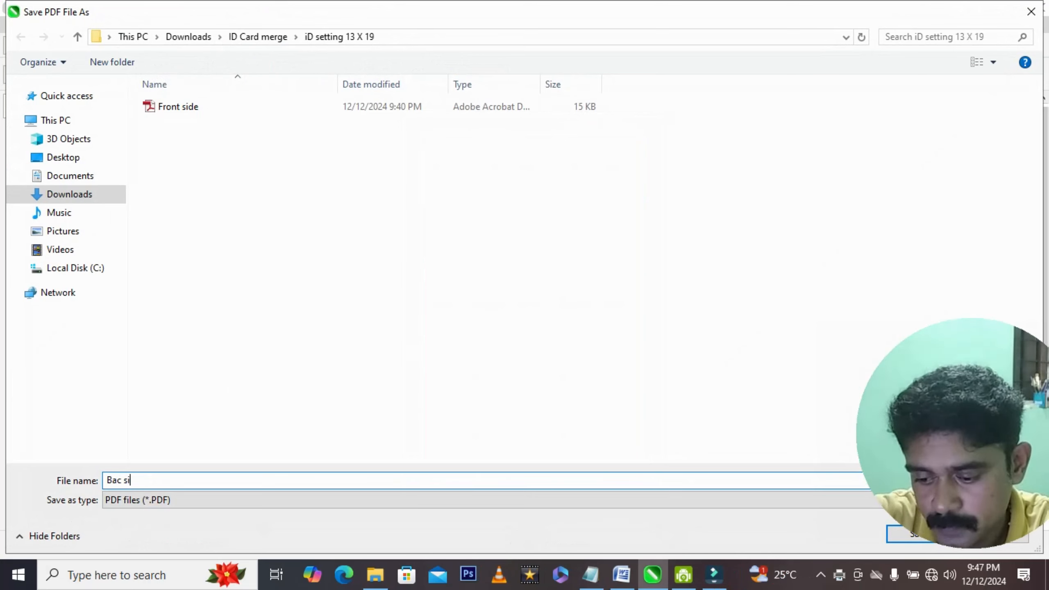
pyautogui.write('side')
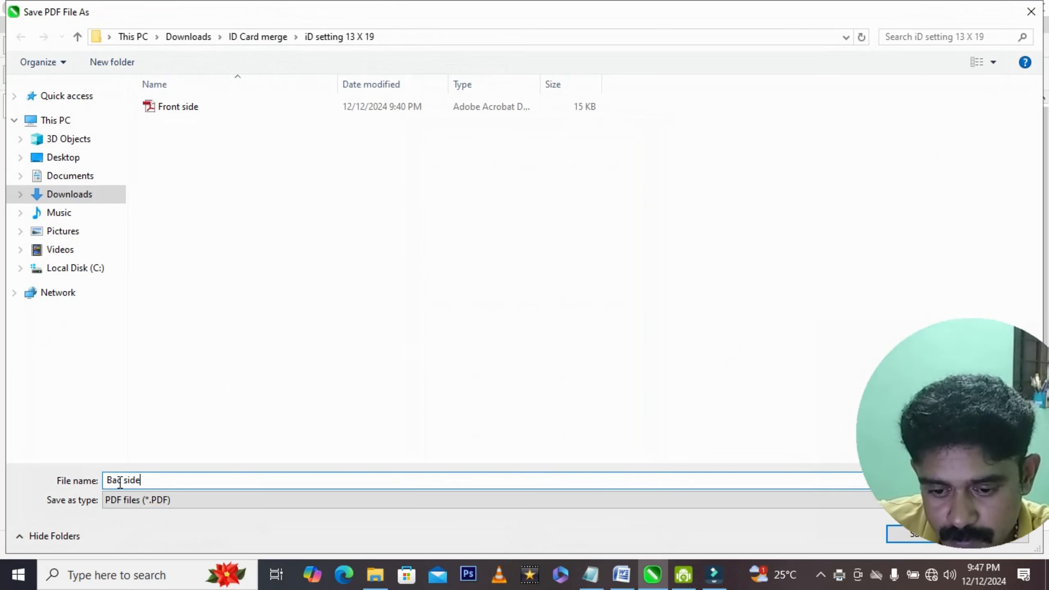
pyautogui.click(122, 481)
pyautogui.write('k')
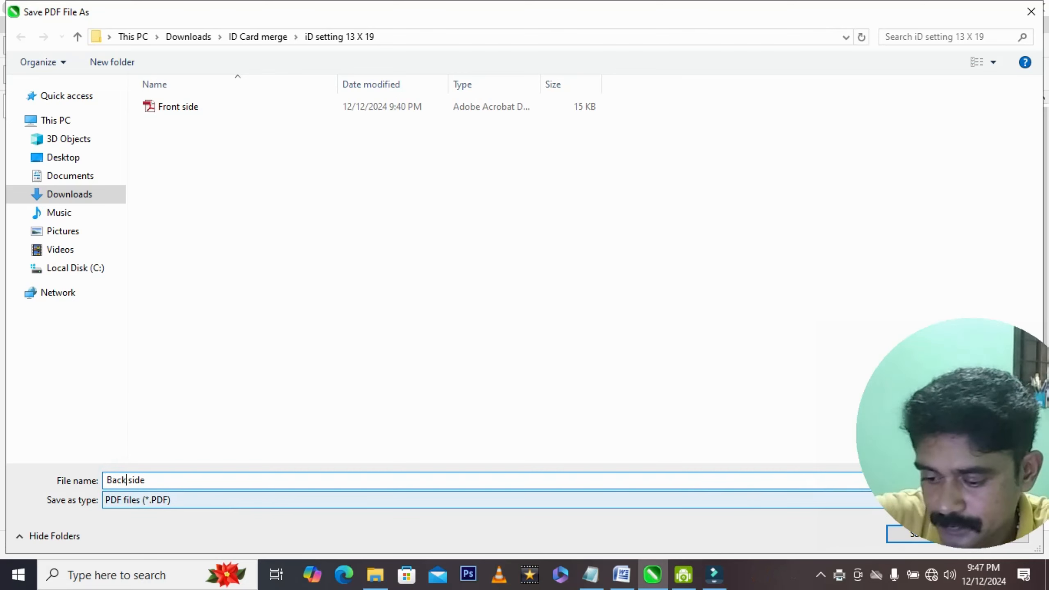
pyautogui.moveTo(945, 470); pyautogui.dragTo(950, 340)
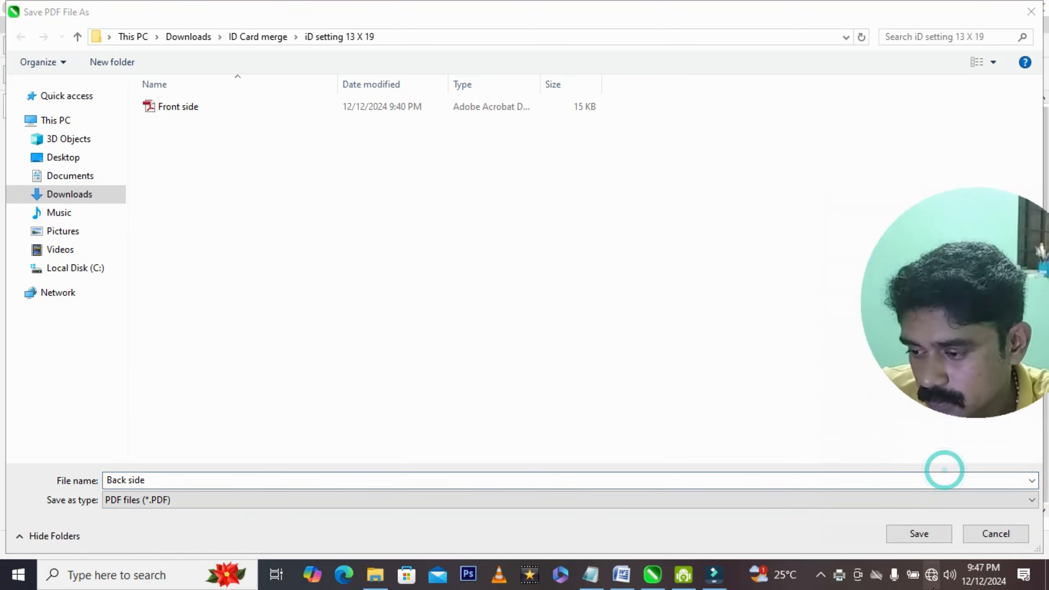
pyautogui.click(920, 535)
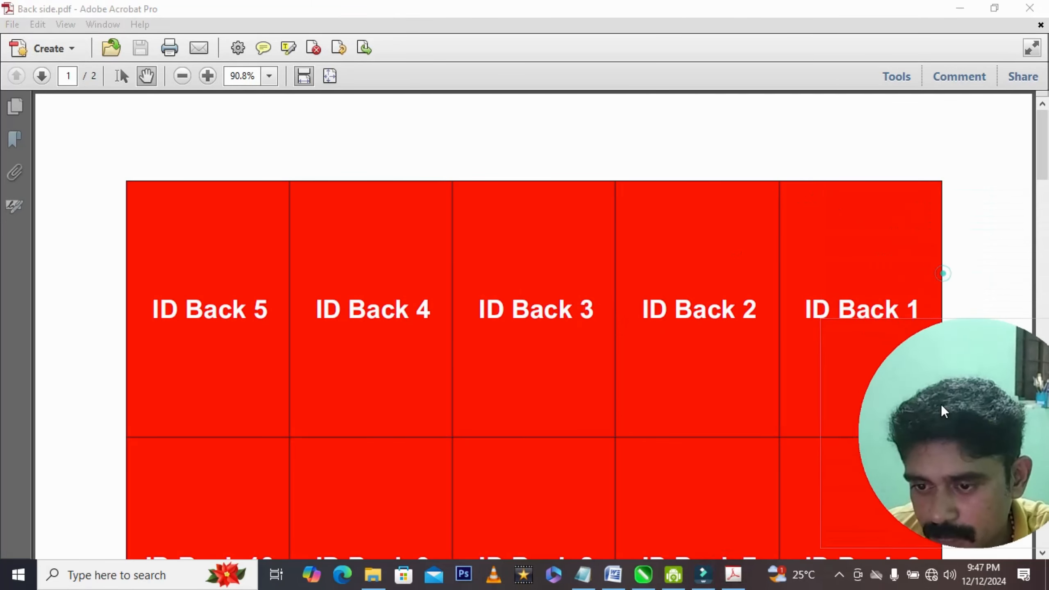
# Step: Reduce the Back side PDF to a movable window and open the Front side PDF from the iD setting 13 X 19 folder
pyautogui.click(995, 8)
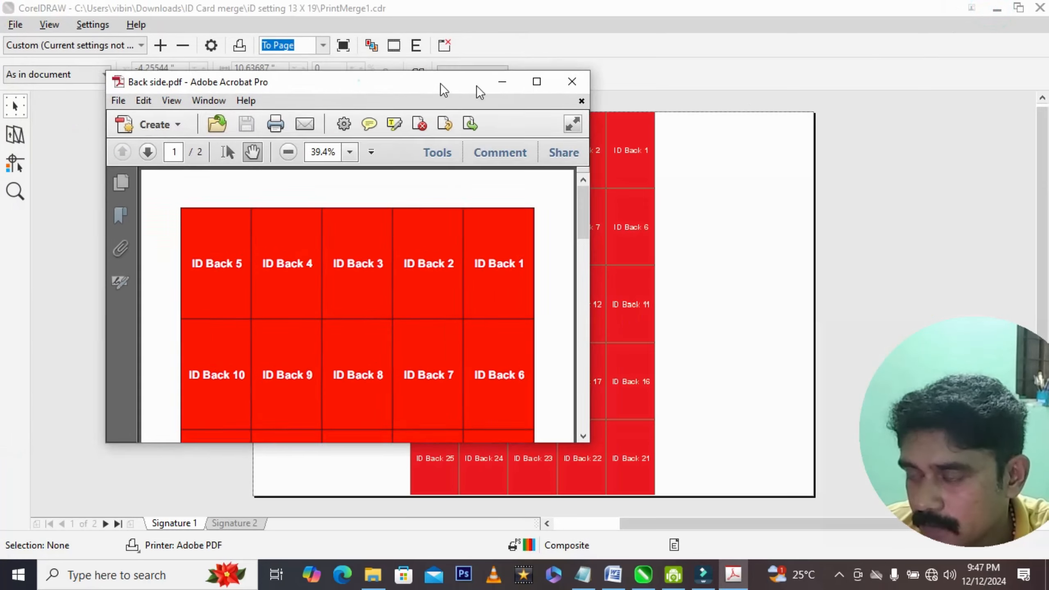
pyautogui.moveTo(444, 88); pyautogui.dragTo(747, 94)
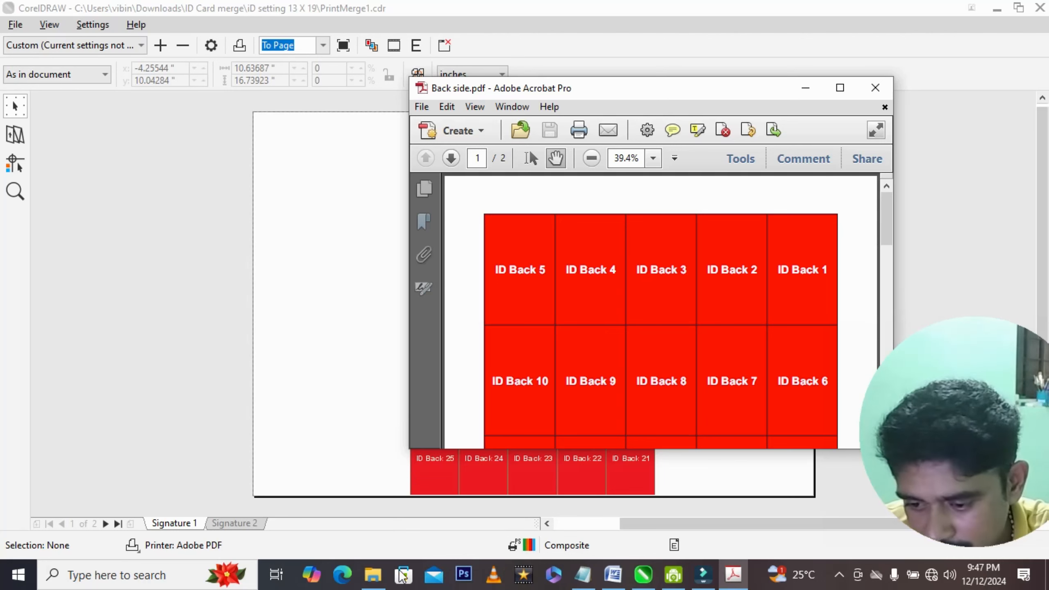
pyautogui.click(373, 575)
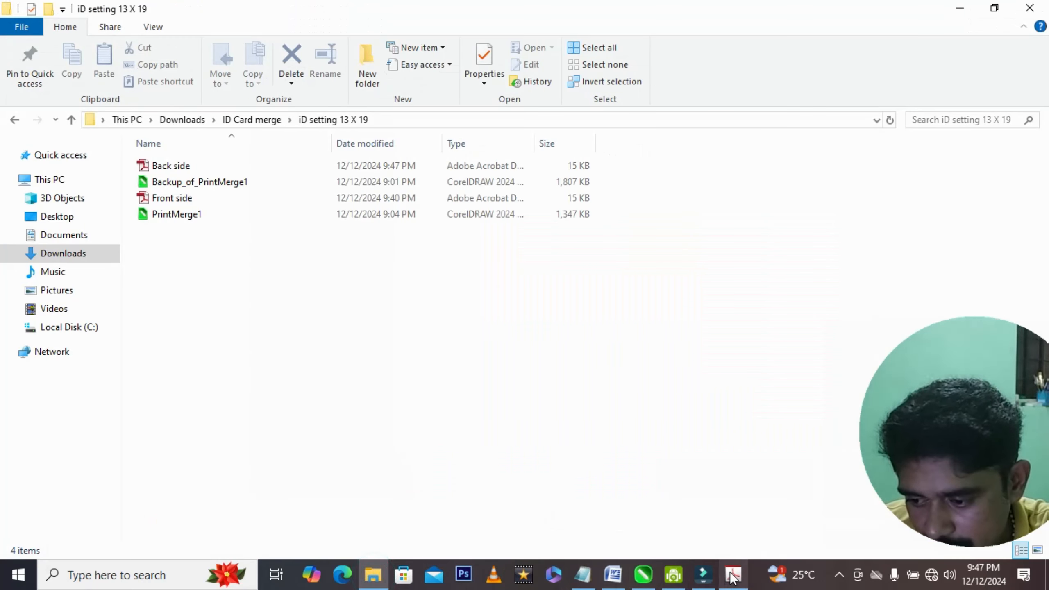
pyautogui.doubleClick(177, 198)
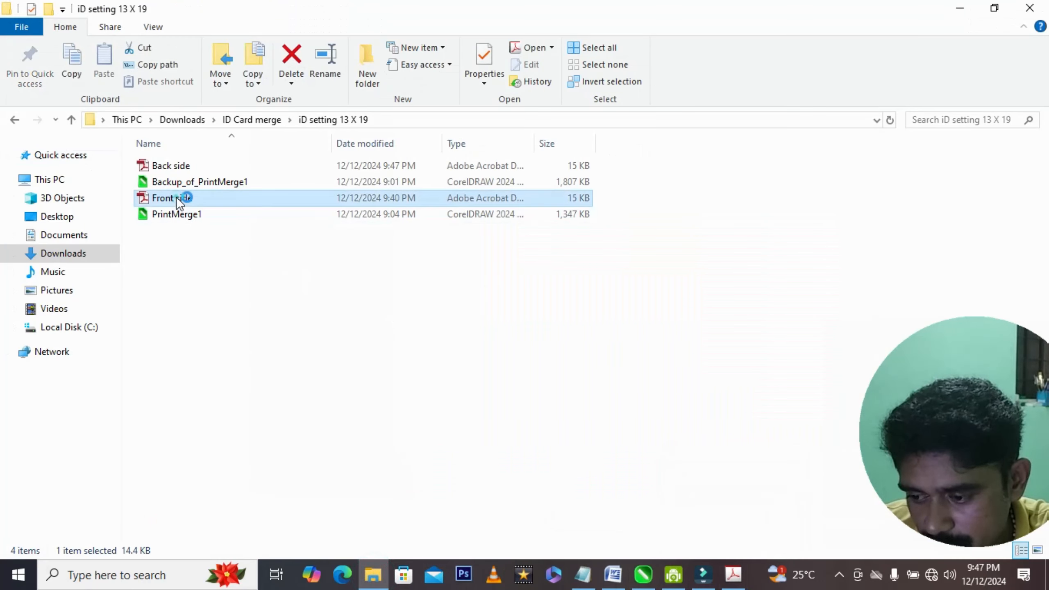
pyautogui.moveTo(656, 111); pyautogui.dragTo(383, 114)
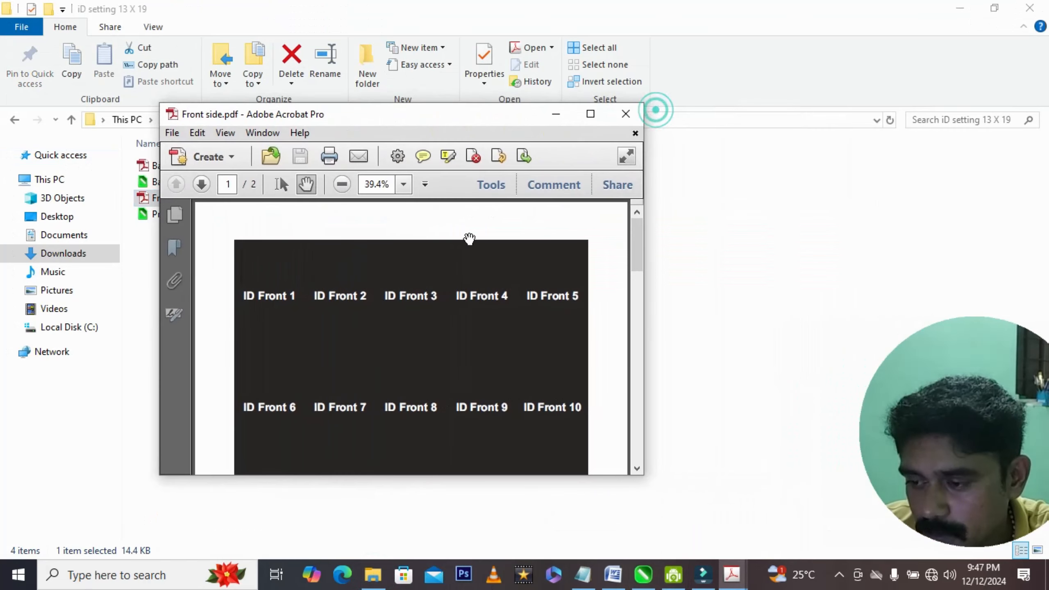
# Step: Arrange the Front side and Back side PDF windows side by side to compare their card order
pyautogui.moveTo(729, 579)
pyautogui.click(674, 505)
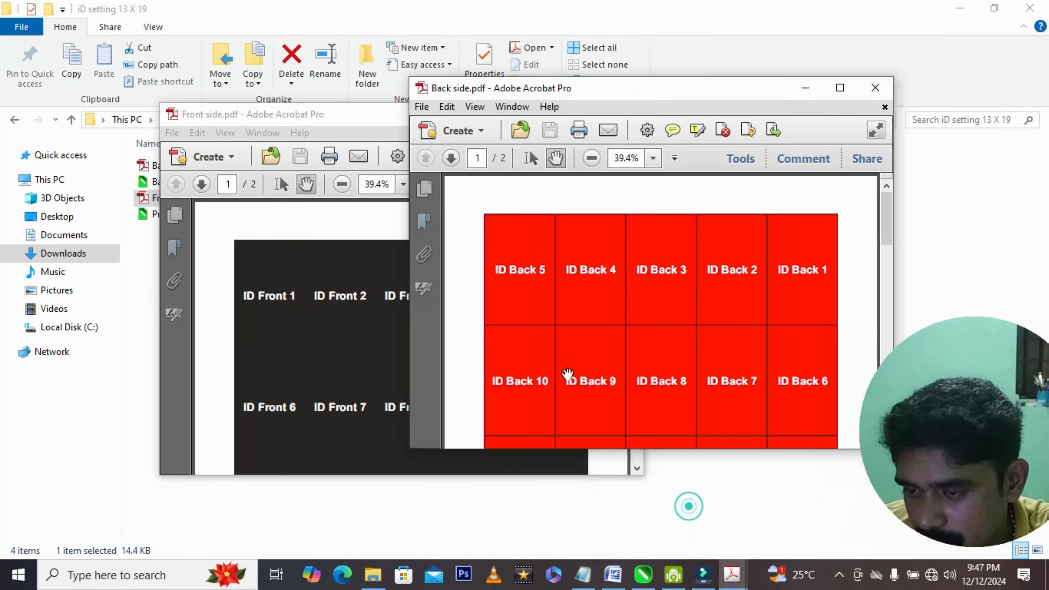
pyautogui.moveTo(335, 112); pyautogui.dragTo(198, 78)
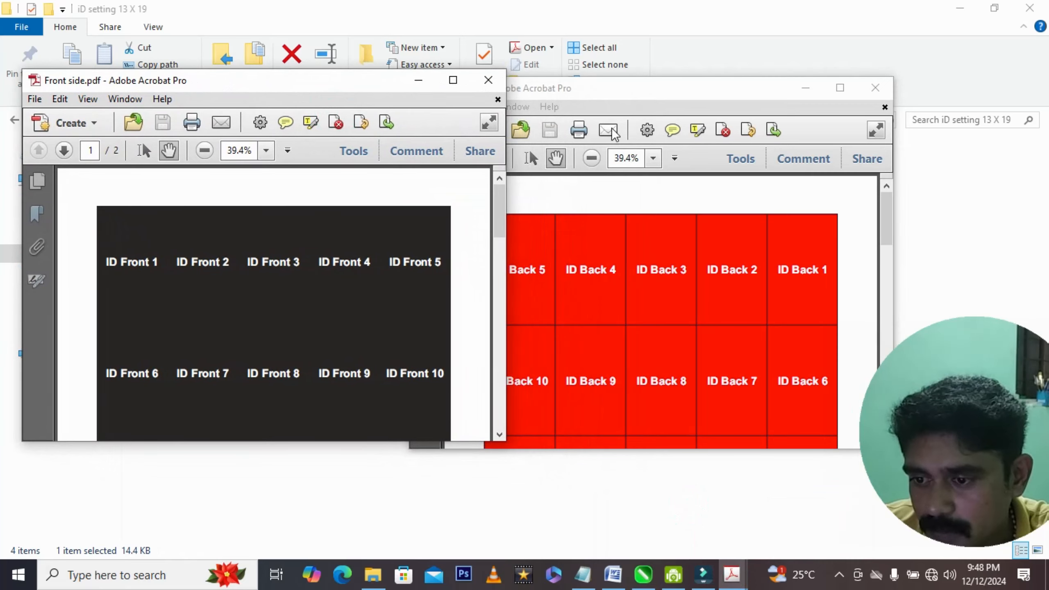
pyautogui.moveTo(610, 91); pyautogui.dragTo(680, 93)
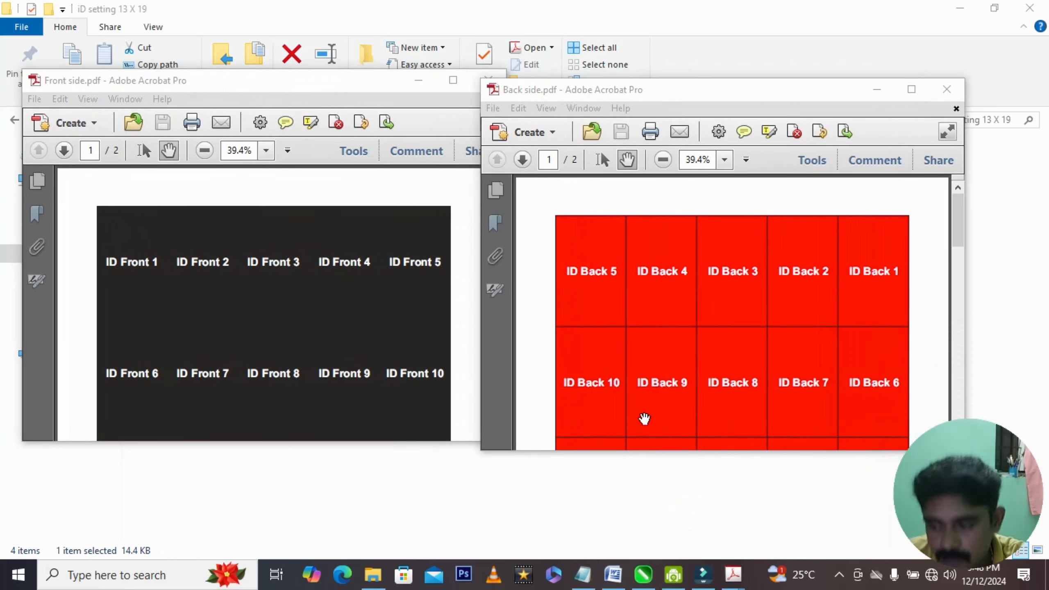